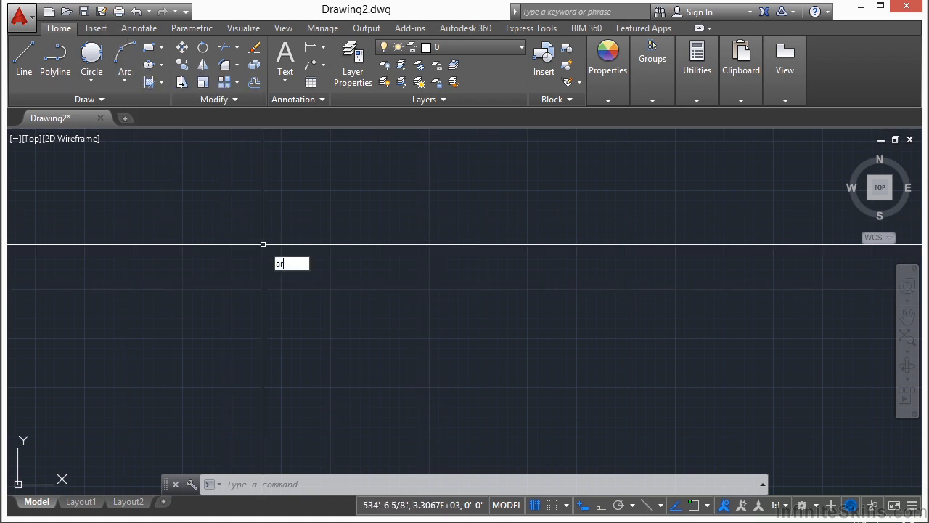
{"action": "type", "text": "rc"}
{"action": "key", "text": "Escape"}
{"action": "type", "text": "A"}
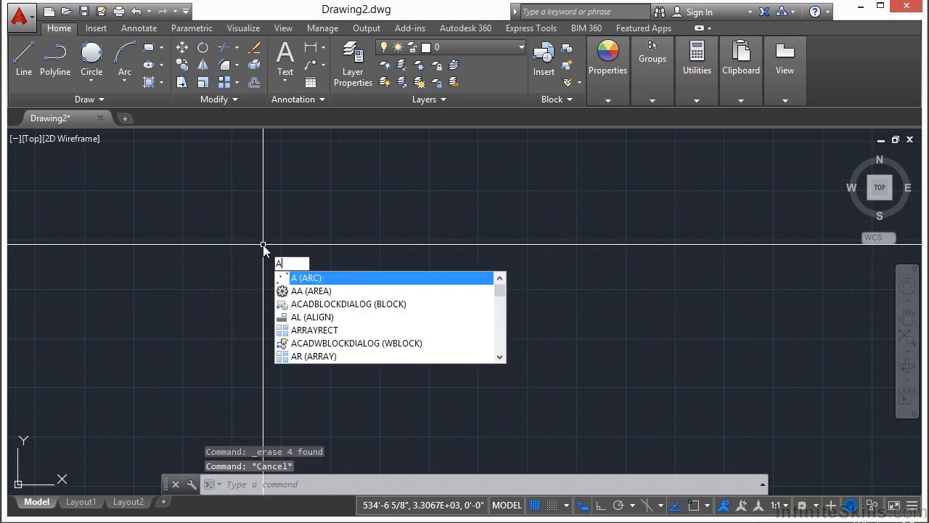
{"action": "key", "text": "Escape"}
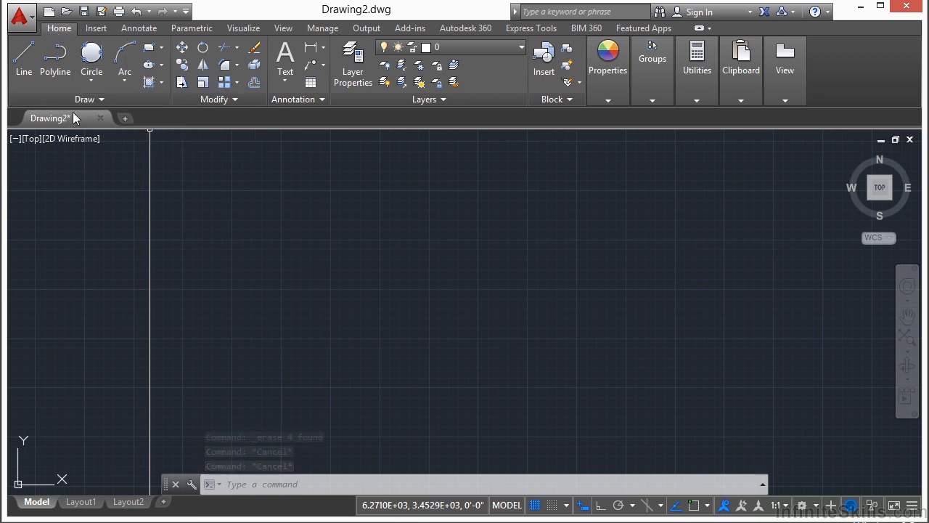
Draw a wide, upward-bulging three-point arc in the empty drawing, with both ends at about the same height.
{"action": "left_click", "coordinate": [125, 56]}
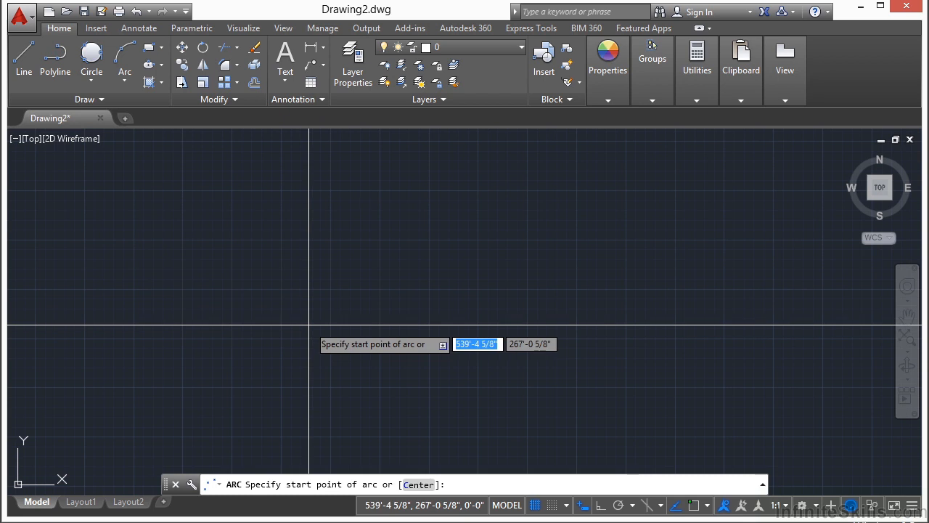
{"action": "left_click", "coordinate": [277, 288]}
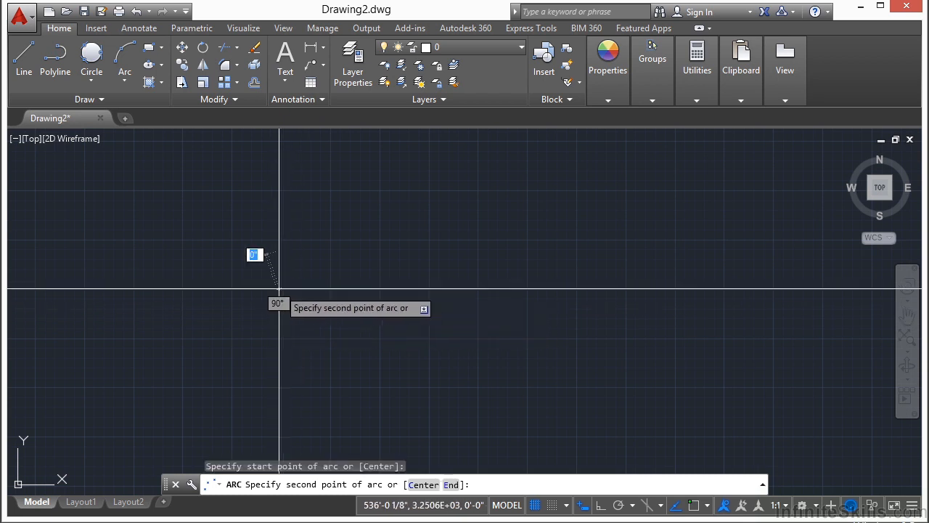
{"action": "left_click", "coordinate": [376, 229]}
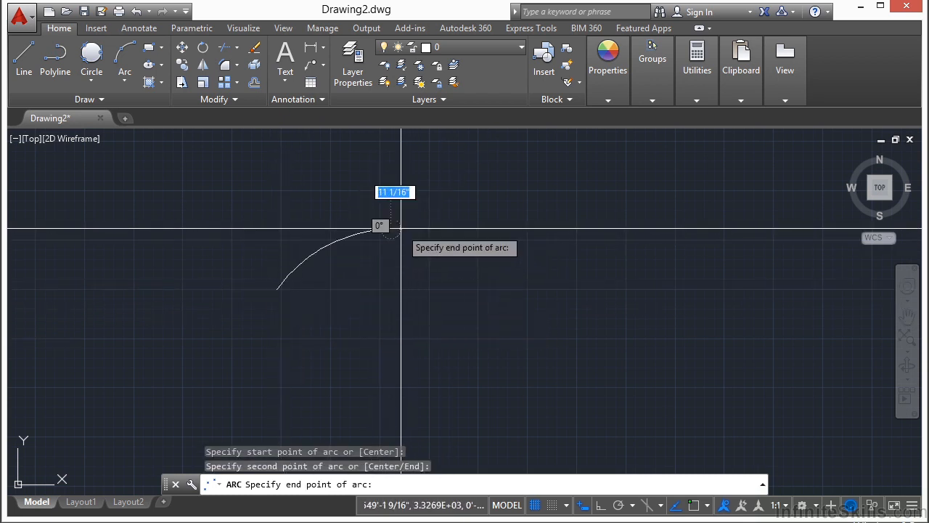
{"action": "left_click", "coordinate": [571, 292]}
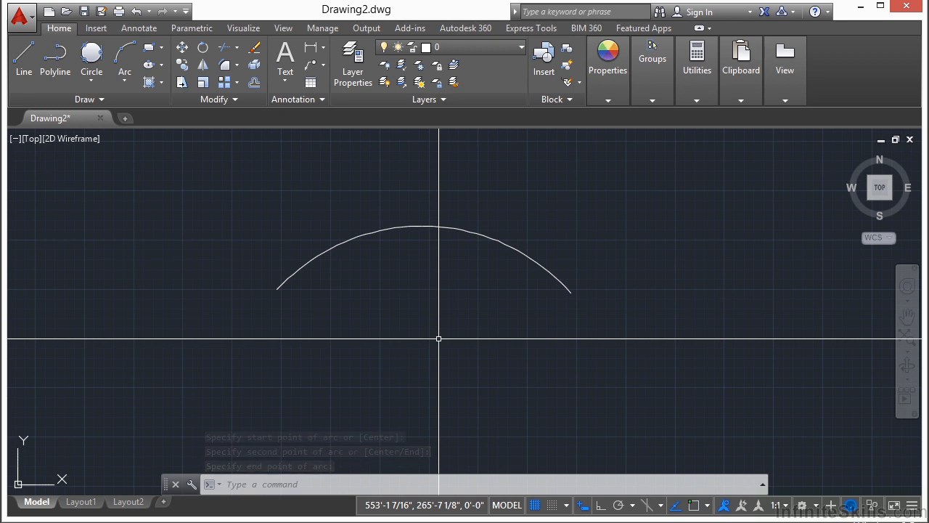
{"action": "scroll", "coordinate": [398, 330], "scroll_direction": "down", "scroll_amount": 2}
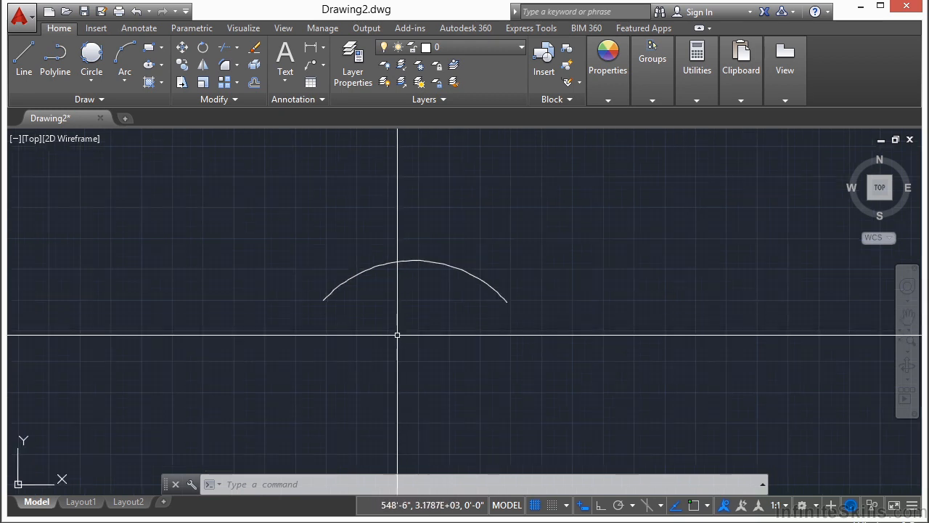
{"action": "key", "text": "Return"}
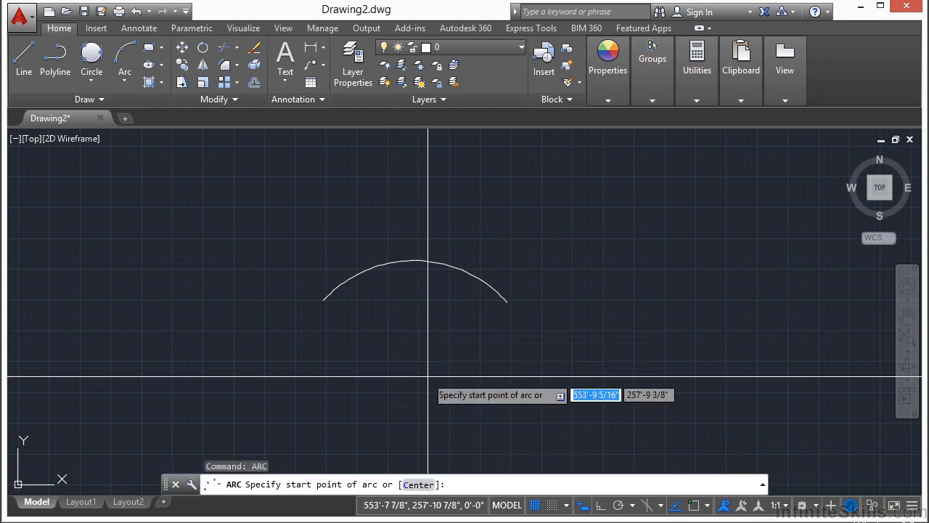
{"action": "key", "text": "Escape"}
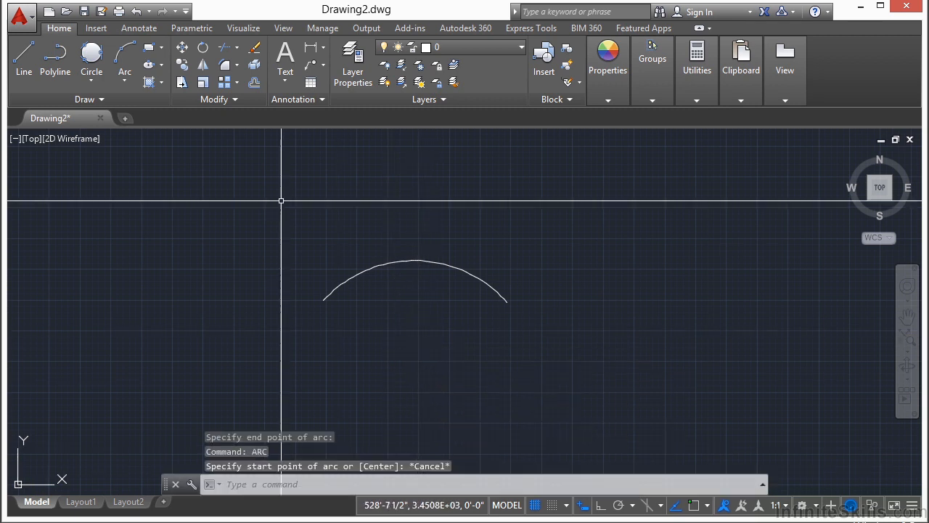
{"action": "middle_click_drag", "start_coordinate": [424, 315], "coordinate": [393, 257]}
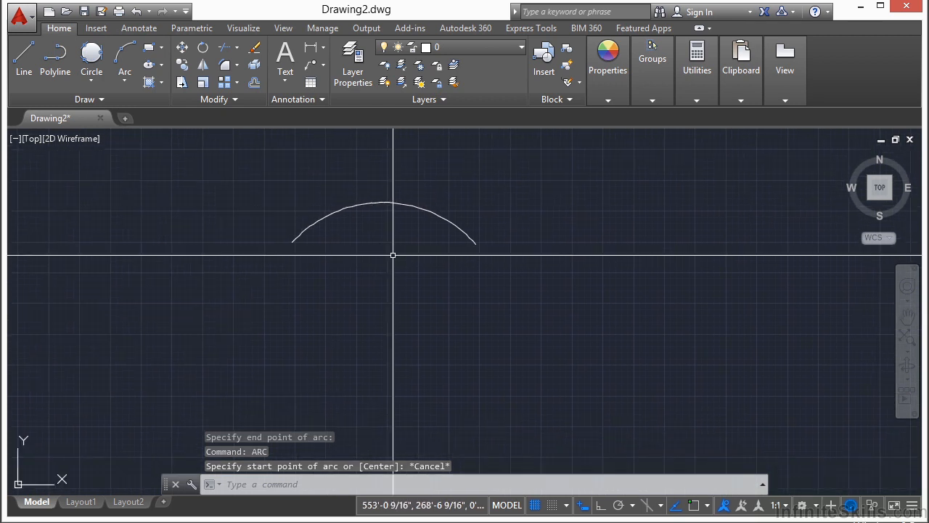
{"action": "left_click", "coordinate": [127, 84]}
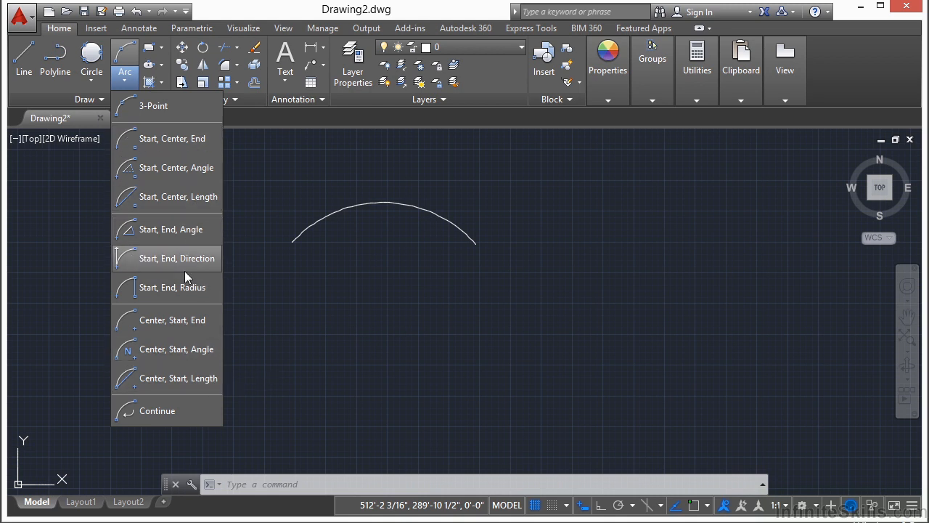
{"action": "left_click", "coordinate": [255, 378]}
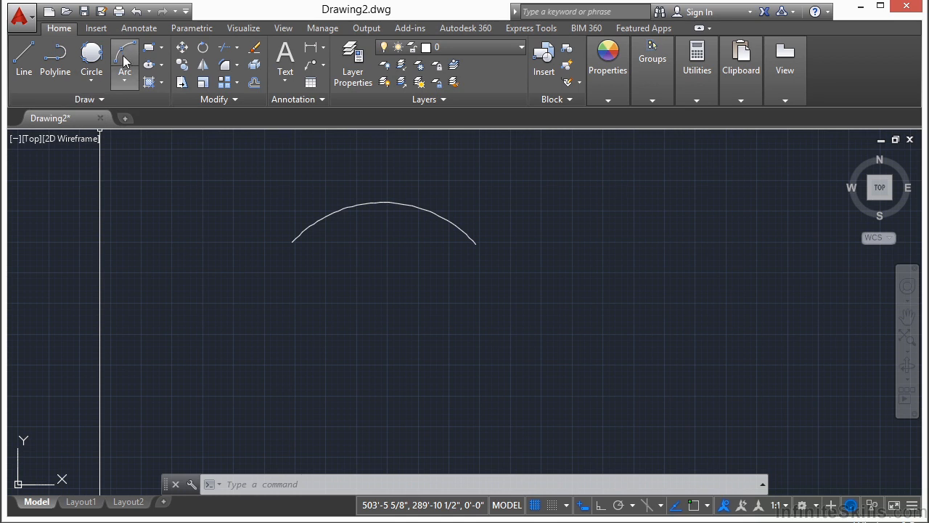
Draw an arc with the Center option below the first arc, sweeping counterclockwise from left of the center around to its upper right.
{"action": "left_click", "coordinate": [123, 58]}
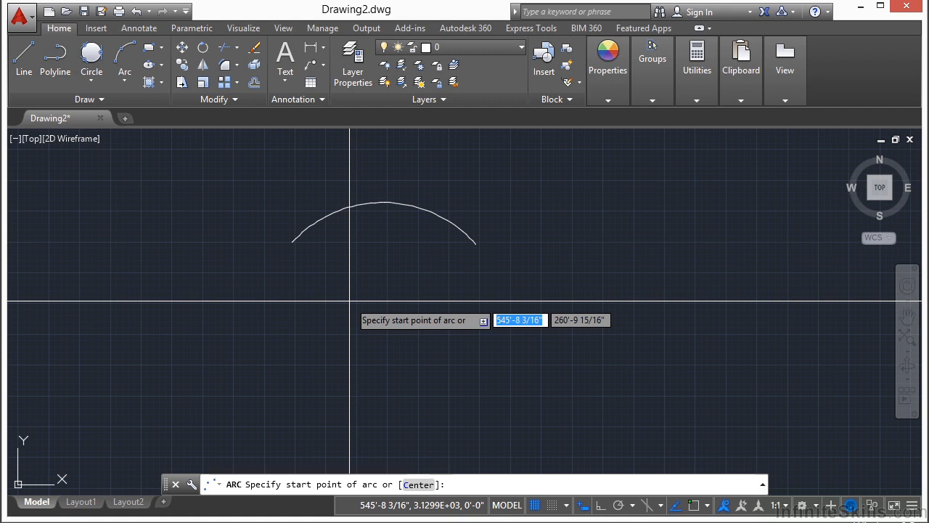
{"action": "left_click", "coordinate": [426, 485]}
{"action": "left_click", "coordinate": [426, 345]}
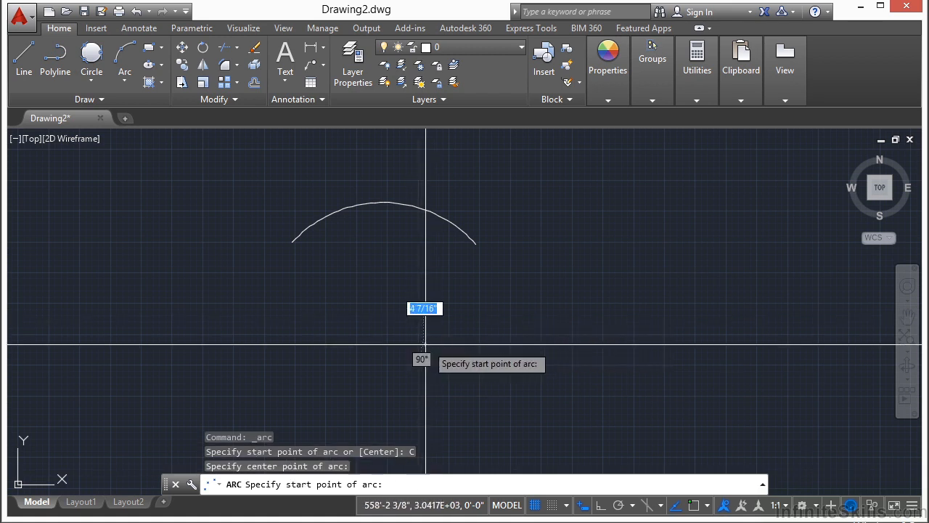
{"action": "left_click", "coordinate": [333, 320]}
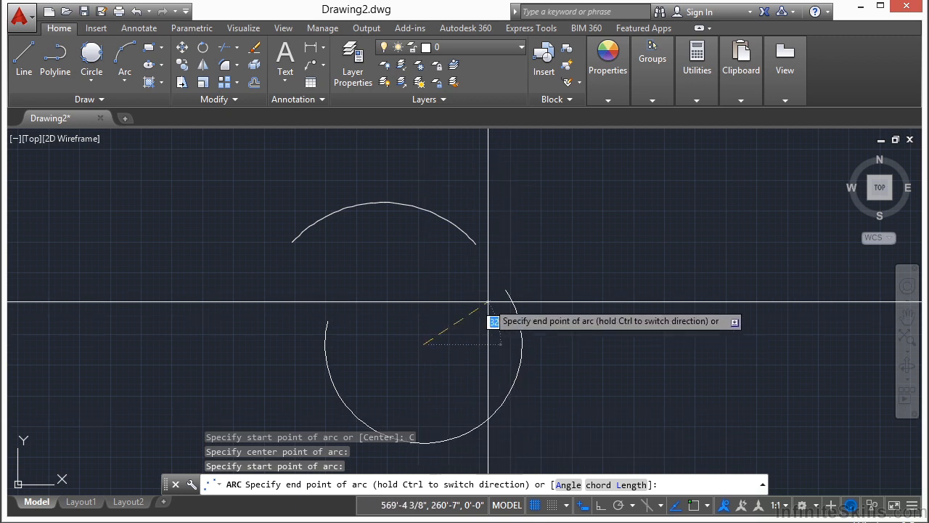
{"action": "left_click", "coordinate": [486, 299]}
Open the drawing Arc Examples.dwg from folder 05.
{"action": "type", "text": "open"}
{"action": "key", "text": "Return"}
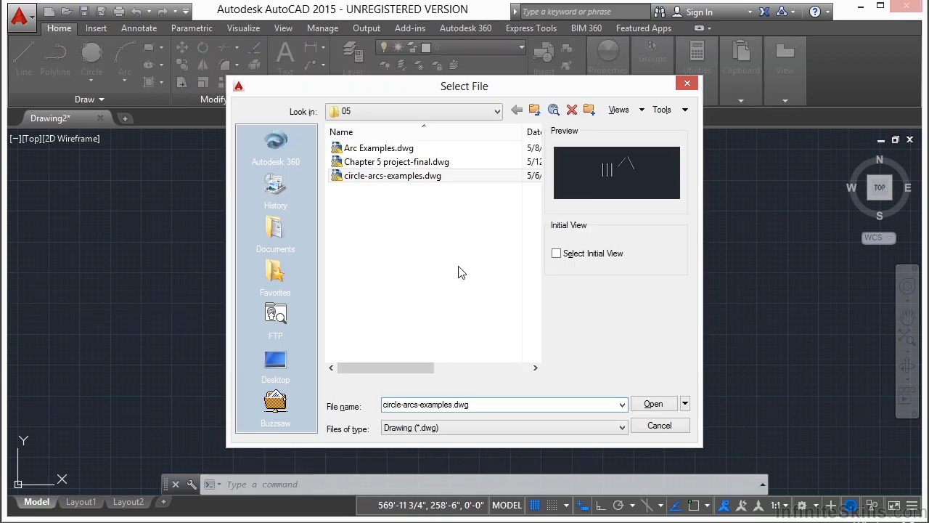
{"action": "left_click", "coordinate": [398, 150]}
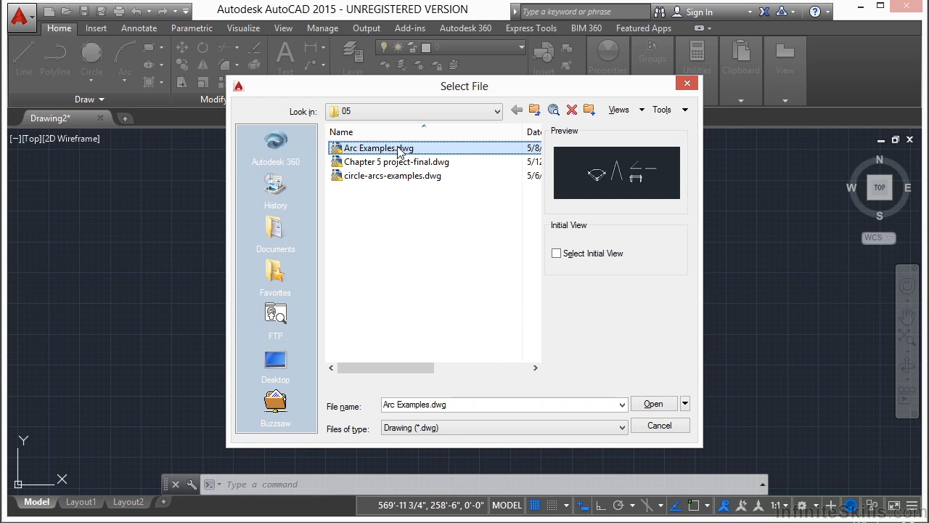
{"action": "left_click", "coordinate": [653, 404]}
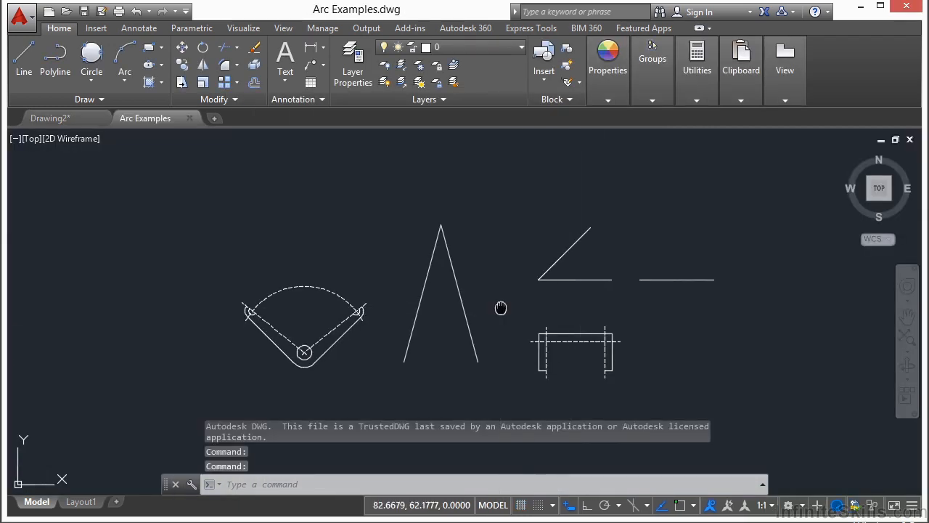
Begin a Start, Center, End arc at the upper endpoint of the outer arc on the fan-shaped part's right corner, using the endpoint snap.
{"action": "middle_click_drag", "start_coordinate": [500, 308], "coordinate": [447, 284]}
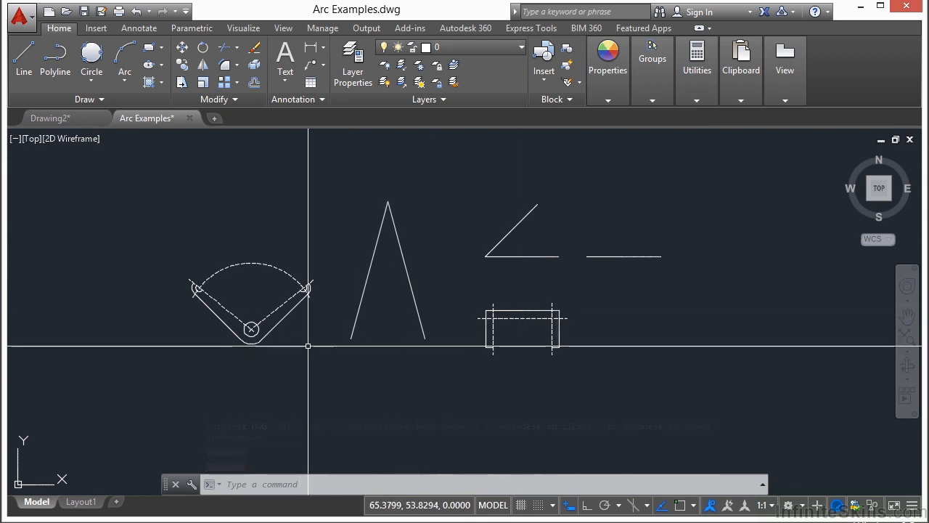
{"action": "scroll", "coordinate": [293, 324], "scroll_direction": "up", "scroll_amount": 3}
{"action": "middle_click_drag", "start_coordinate": [191, 257], "coordinate": [373, 268]}
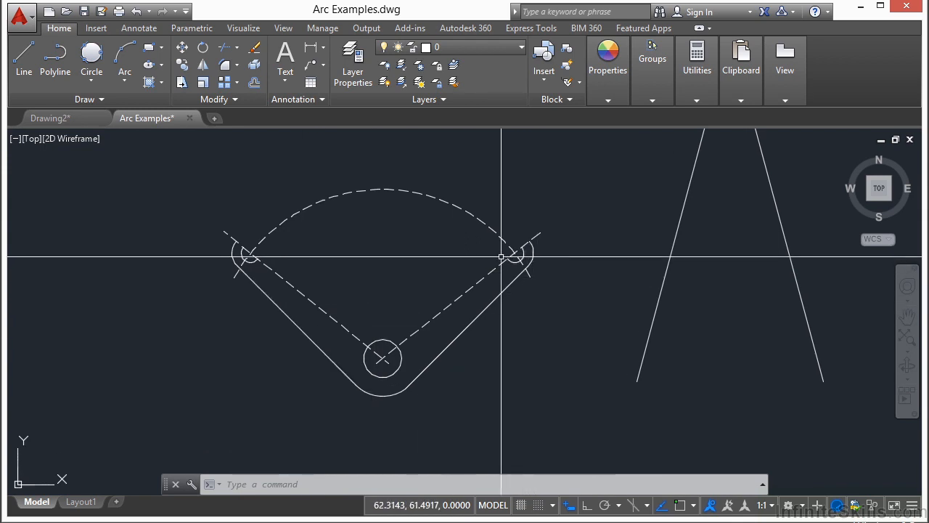
{"action": "left_click", "coordinate": [126, 58]}
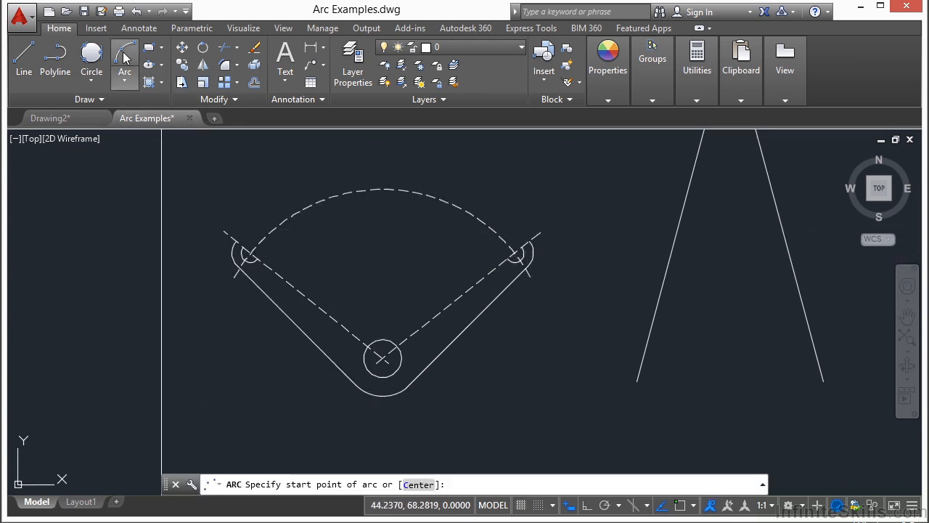
{"action": "left_click", "coordinate": [125, 81]}
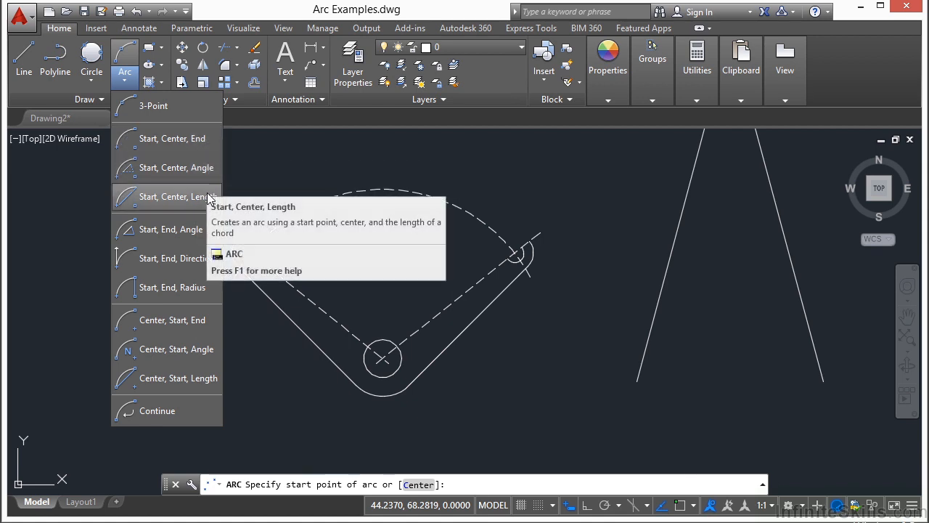
{"action": "left_click", "coordinate": [174, 141]}
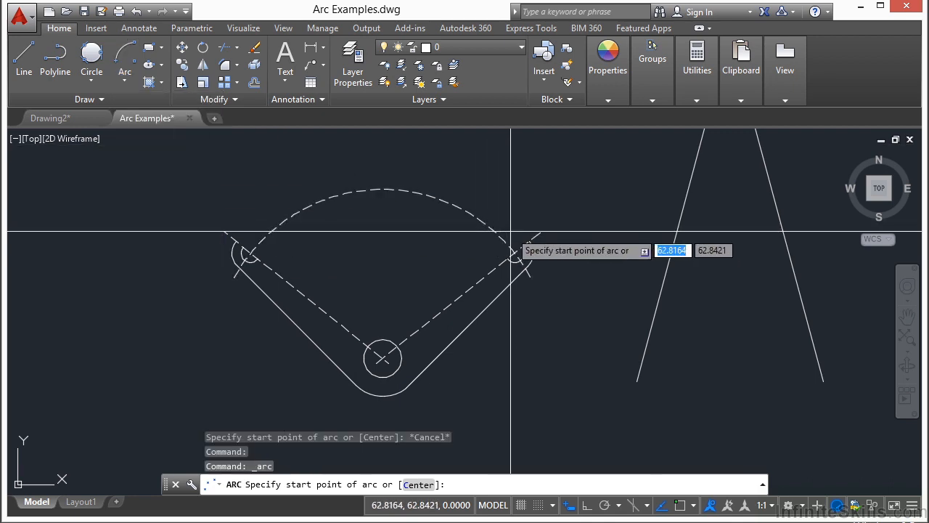
{"action": "type", "text": "end"}
{"action": "key", "text": "Return"}
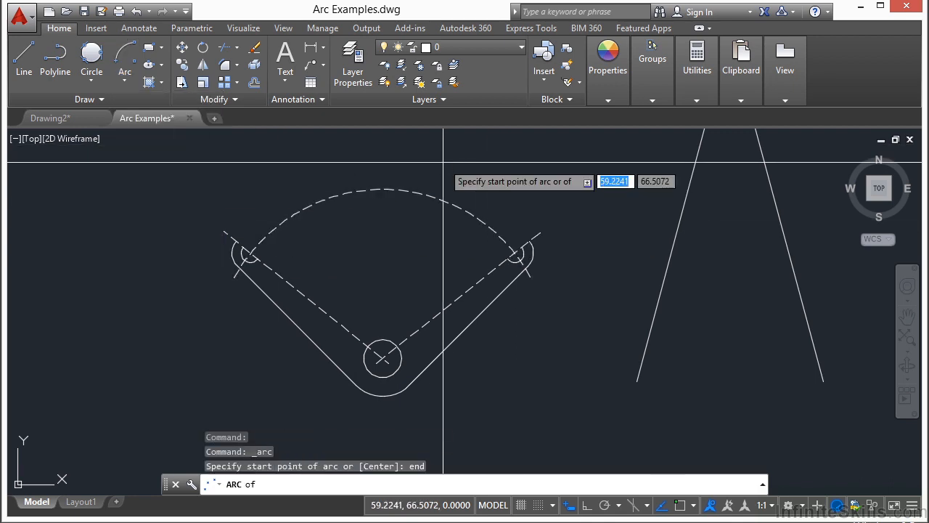
{"action": "scroll", "coordinate": [523, 254], "scroll_direction": "up", "scroll_amount": 3}
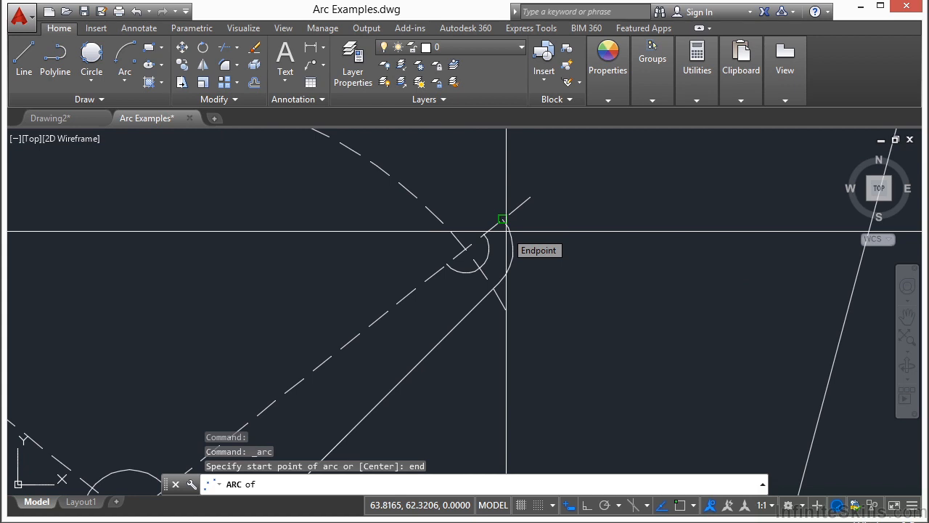
{"action": "left_click", "coordinate": [506, 231]}
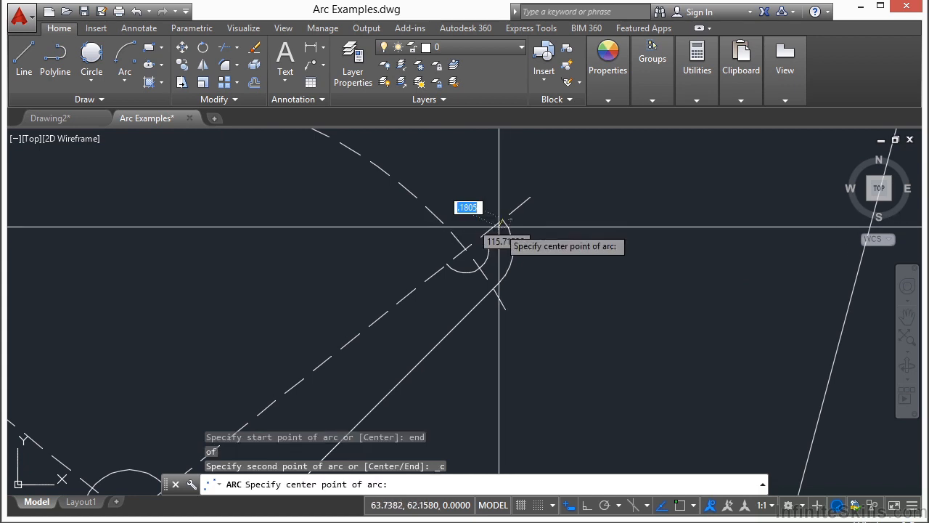
Complete the arc with its center snapped to the dashed arc's center and its end at the left corner outer arc's upper endpoint.
{"action": "scroll", "coordinate": [497, 229], "scroll_direction": "down", "scroll_amount": 4}
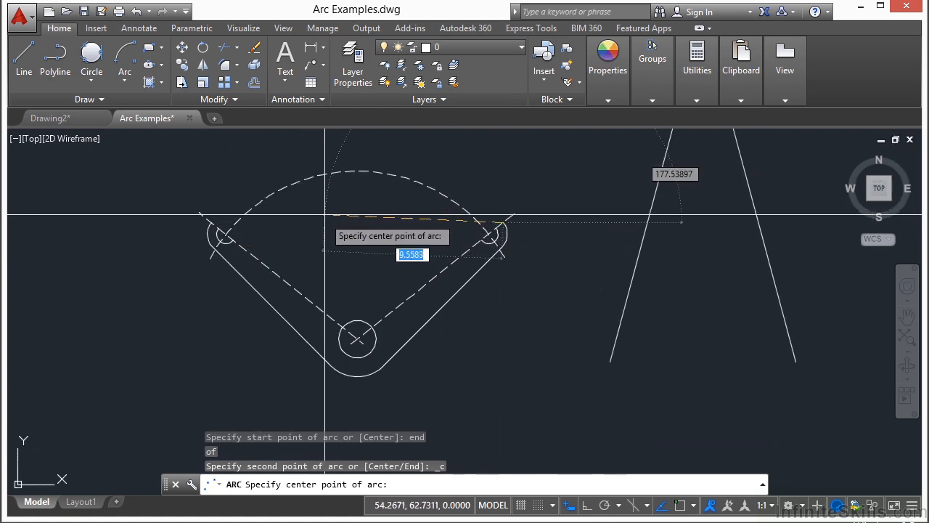
{"action": "type", "text": "cen"}
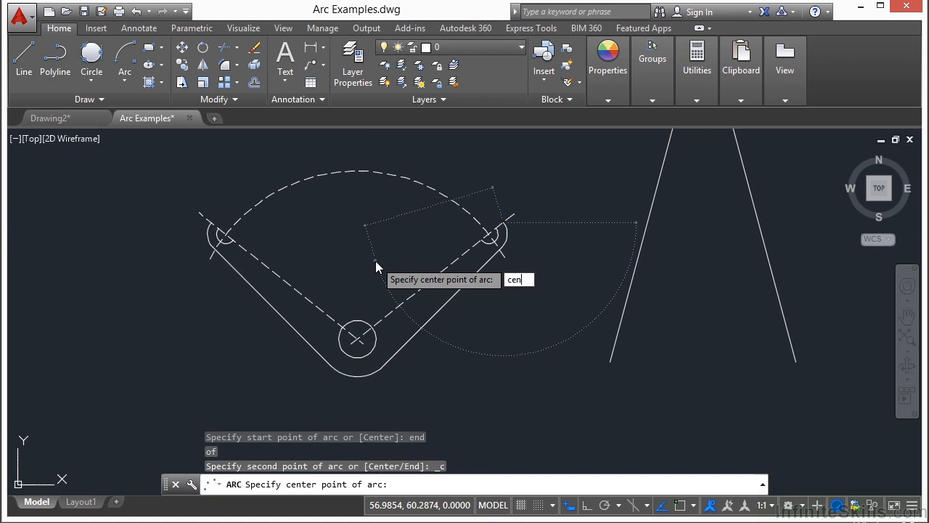
{"action": "key", "text": "Return"}
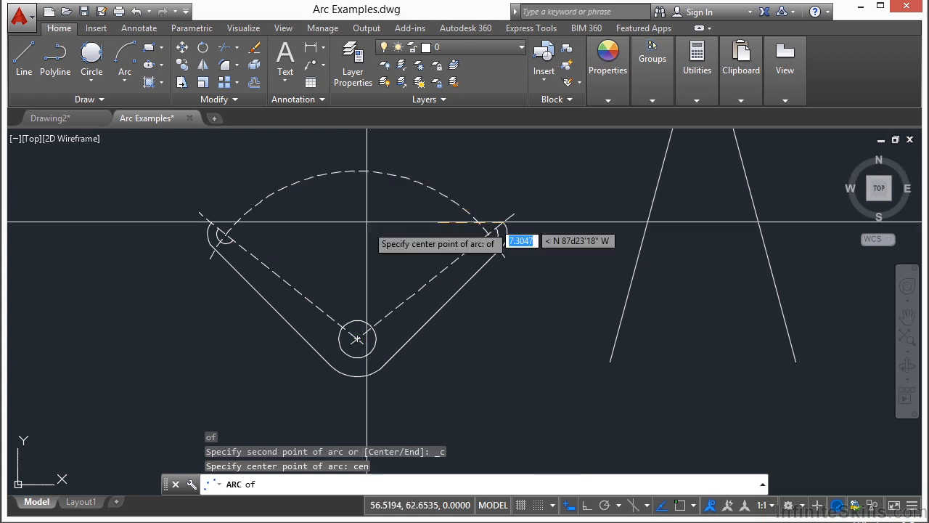
{"action": "left_click", "coordinate": [393, 176]}
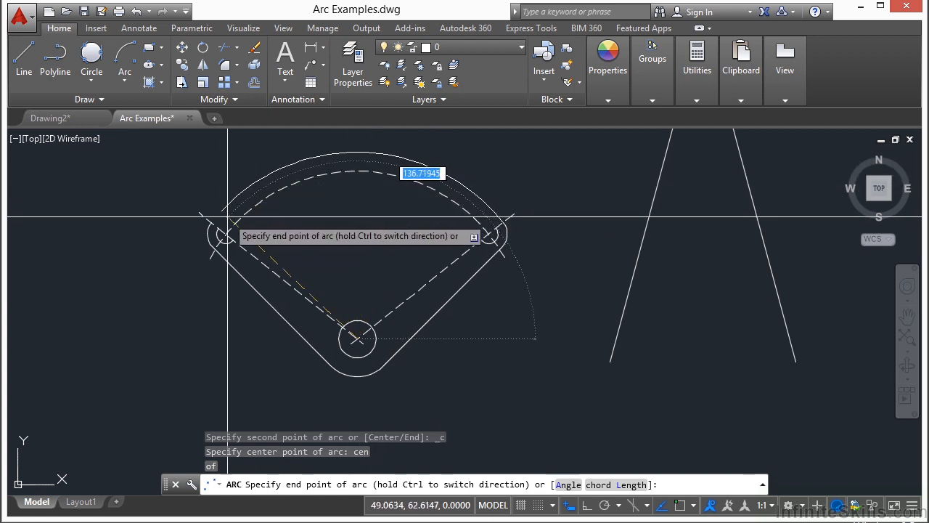
{"action": "scroll", "coordinate": [216, 220], "scroll_direction": "up", "scroll_amount": 4}
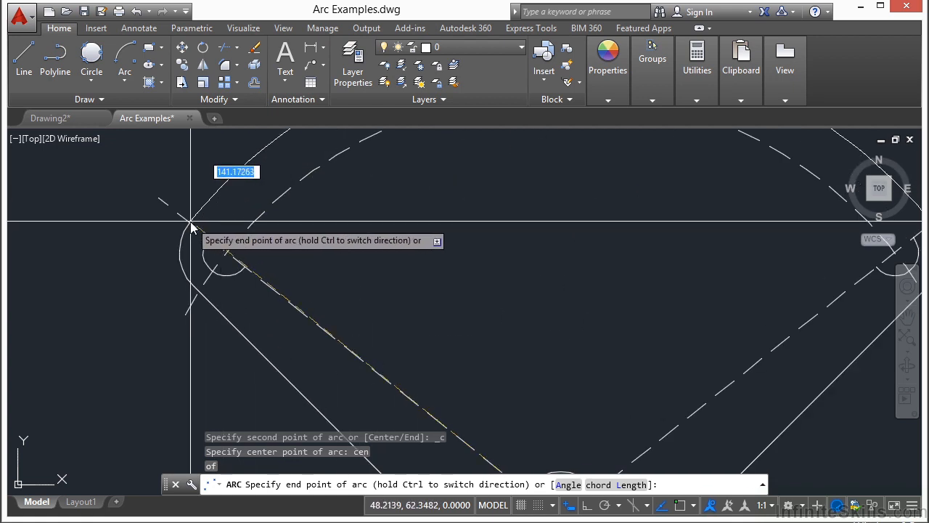
{"action": "type", "text": "end"}
{"action": "key", "text": "Return"}
{"action": "left_click", "coordinate": [190, 220]}
{"action": "scroll", "coordinate": [190, 220], "scroll_direction": "down", "scroll_amount": 5}
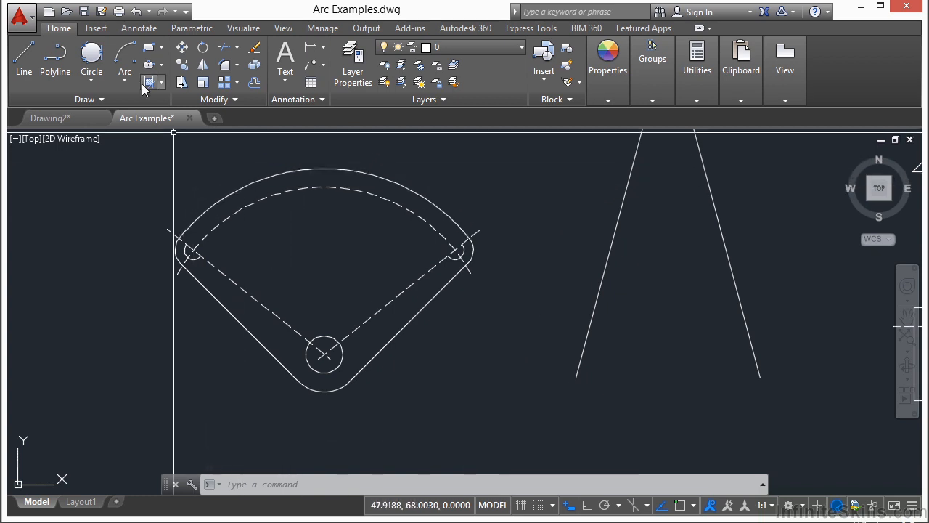
{"action": "left_click", "coordinate": [123, 57]}
{"action": "left_click", "coordinate": [125, 82]}
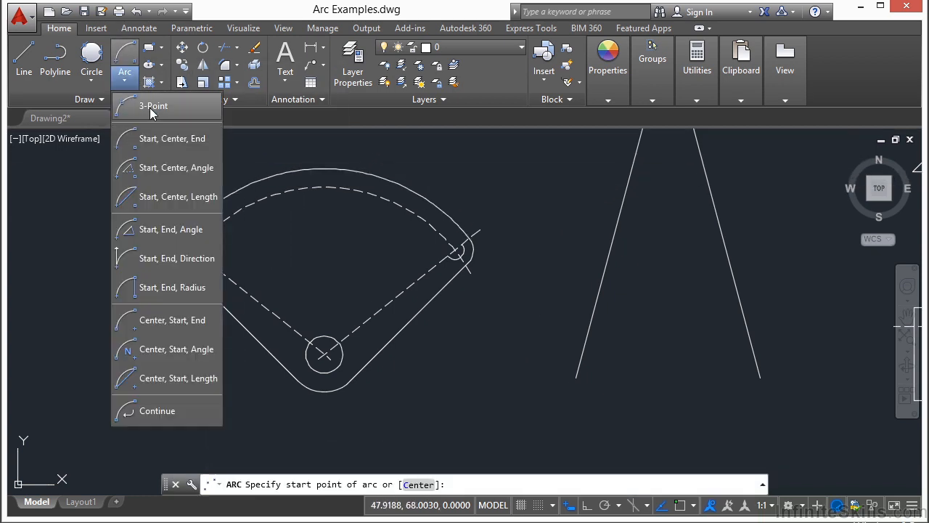
{"action": "left_click", "coordinate": [149, 108]}
{"action": "left_click", "coordinate": [181, 236]}
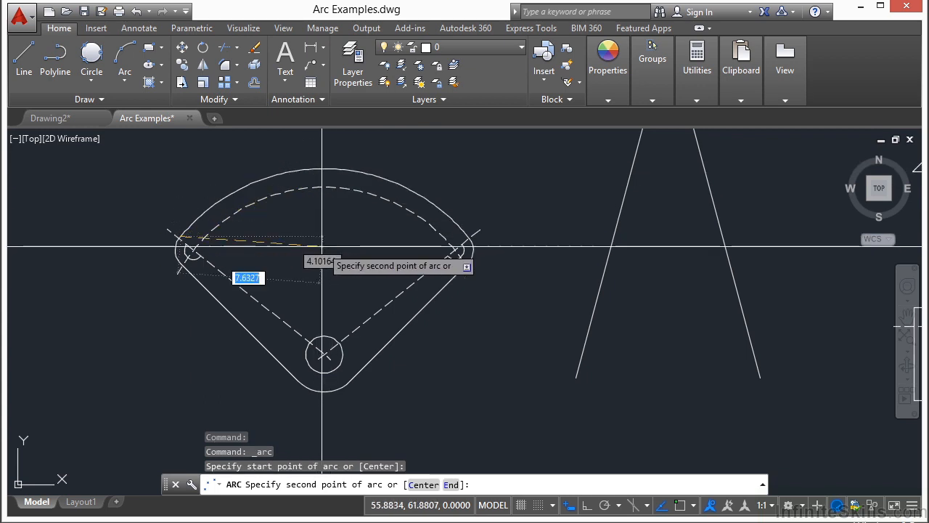
{"action": "left_click", "coordinate": [330, 164]}
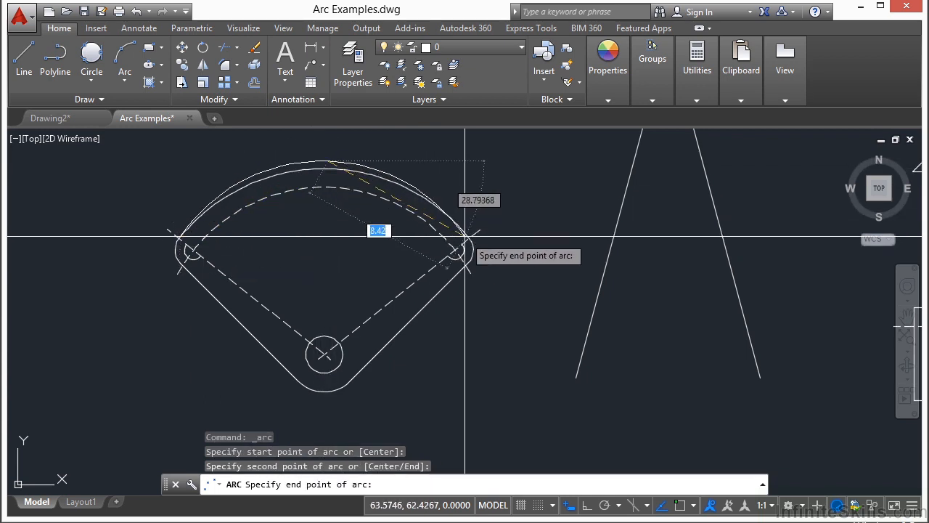
{"action": "key", "text": "Escape"}
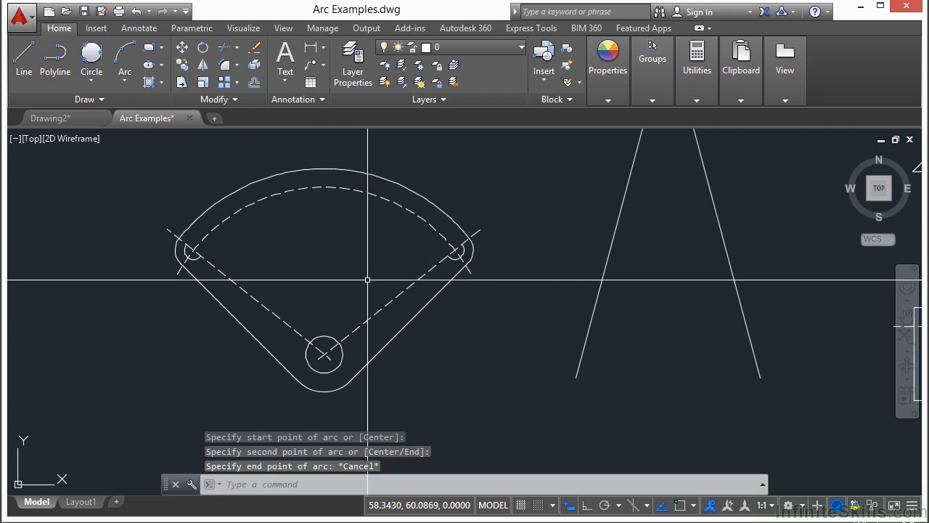
{"action": "left_click", "coordinate": [126, 79]}
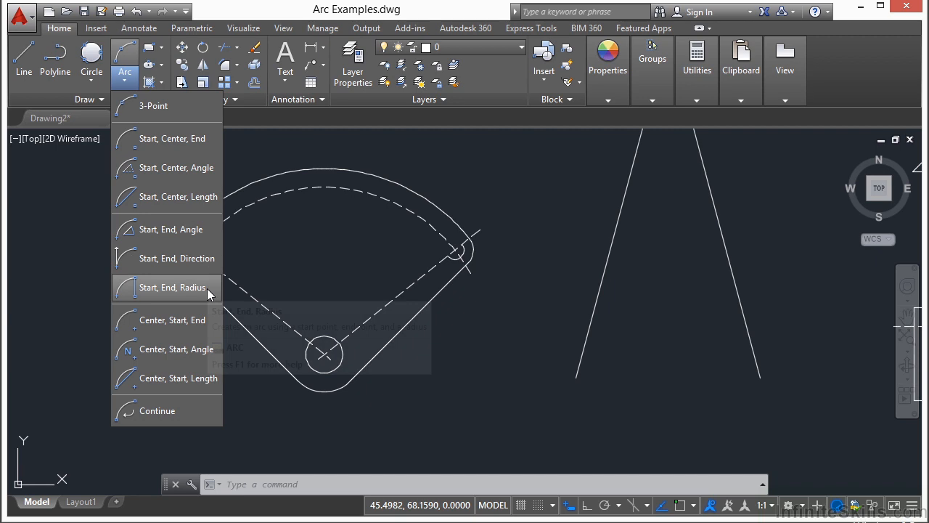
{"action": "left_click", "coordinate": [305, 257]}
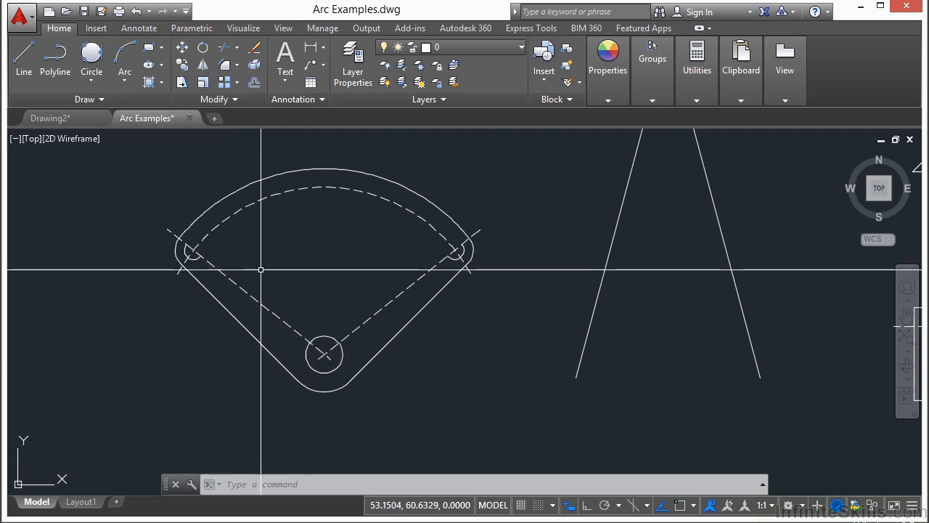
Begin a Start, End, Angle arc at the right endpoint of the open angle shape's horizontal line, using the endpoint snap.
{"action": "scroll", "coordinate": [236, 273], "scroll_direction": "down", "scroll_amount": 2}
{"action": "middle_click_drag", "start_coordinate": [398, 260], "coordinate": [237, 296]}
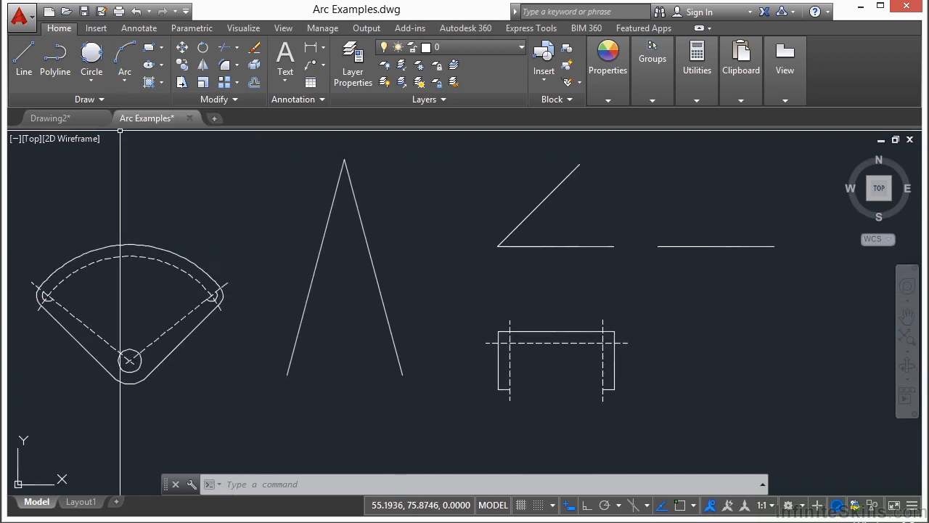
{"action": "left_click", "coordinate": [125, 81]}
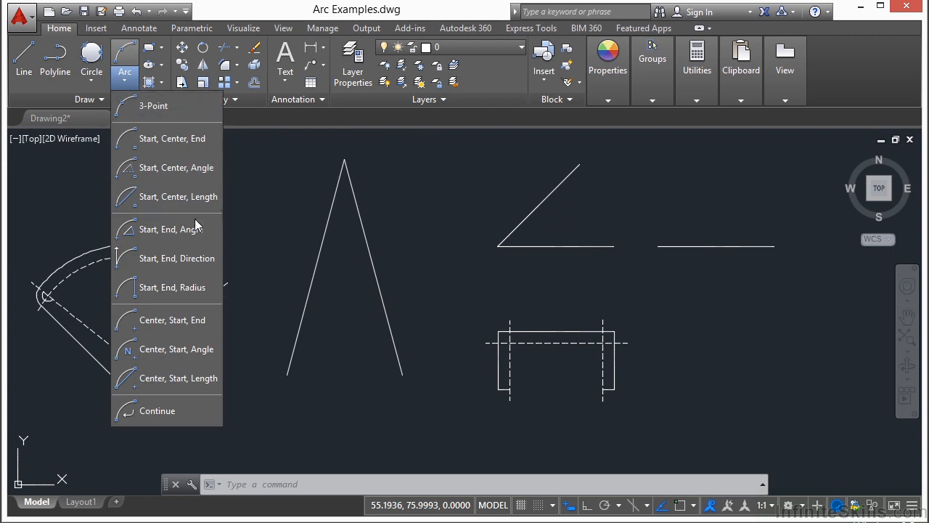
{"action": "left_click", "coordinate": [202, 235]}
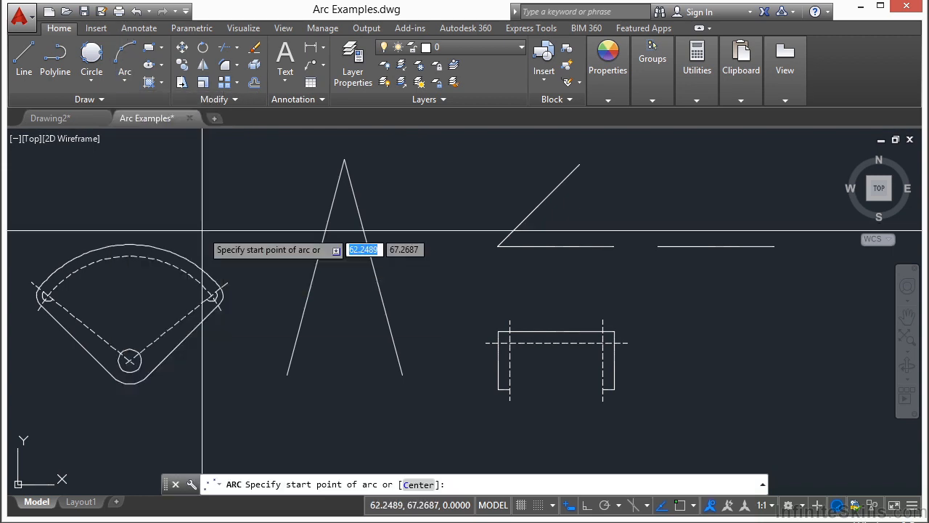
{"action": "type", "text": "end"}
{"action": "key", "text": "Return"}
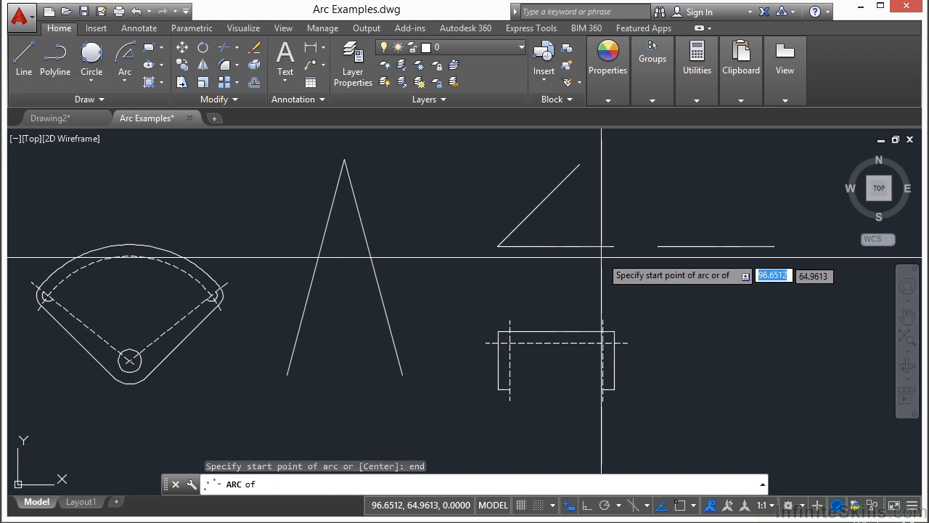
{"action": "left_click", "coordinate": [604, 250]}
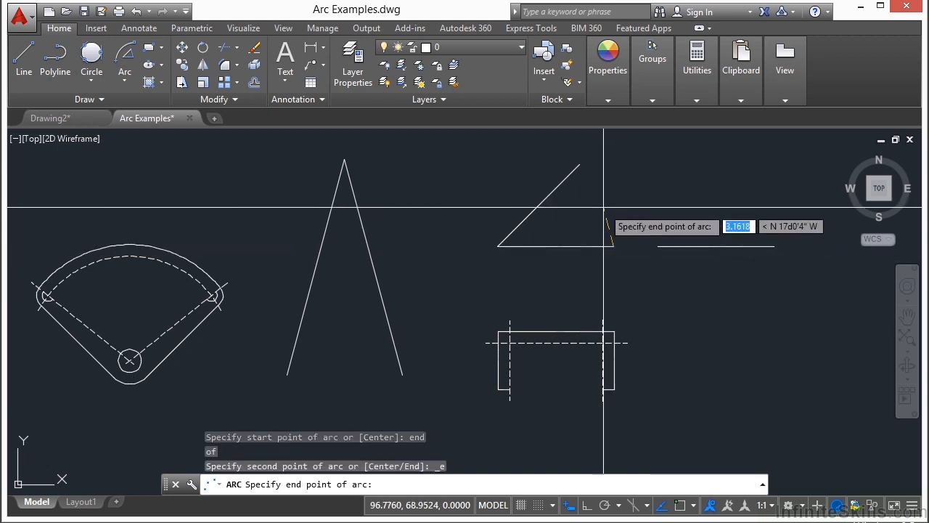
Snap the arc's end to the slanted line's upper endpoint and pick an included angle freehand that makes it bulge outward.
{"action": "key", "text": "Return"}
{"action": "left_click", "coordinate": [587, 166]}
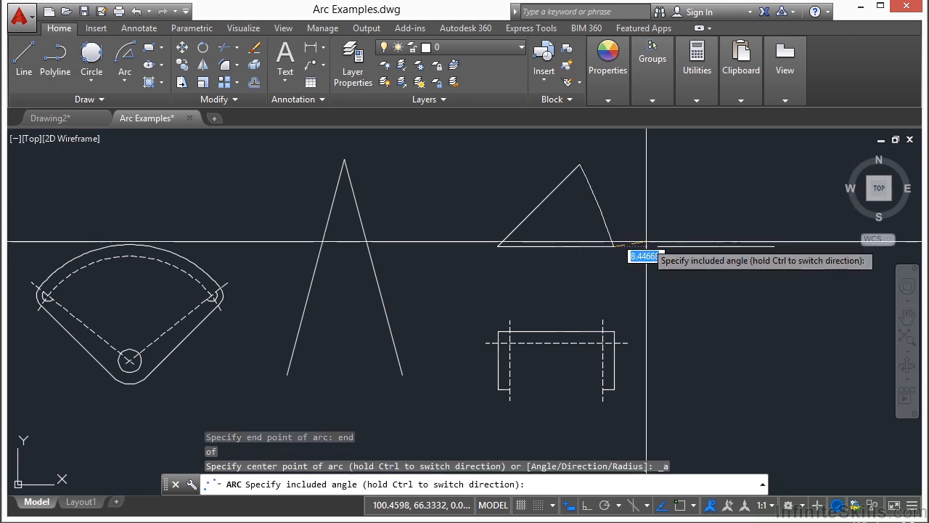
{"action": "middle_click_drag", "start_coordinate": [749, 221], "coordinate": [597, 319]}
{"action": "middle_click_drag", "start_coordinate": [517, 337], "coordinate": [543, 269]}
{"action": "scroll", "coordinate": [530, 279], "scroll_direction": "up", "scroll_amount": 2}
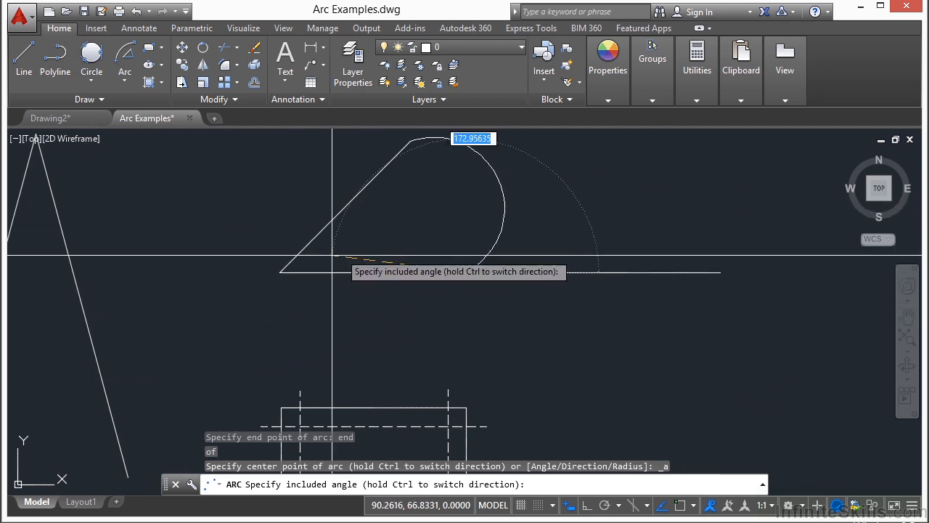
{"action": "left_click", "coordinate": [386, 220]}
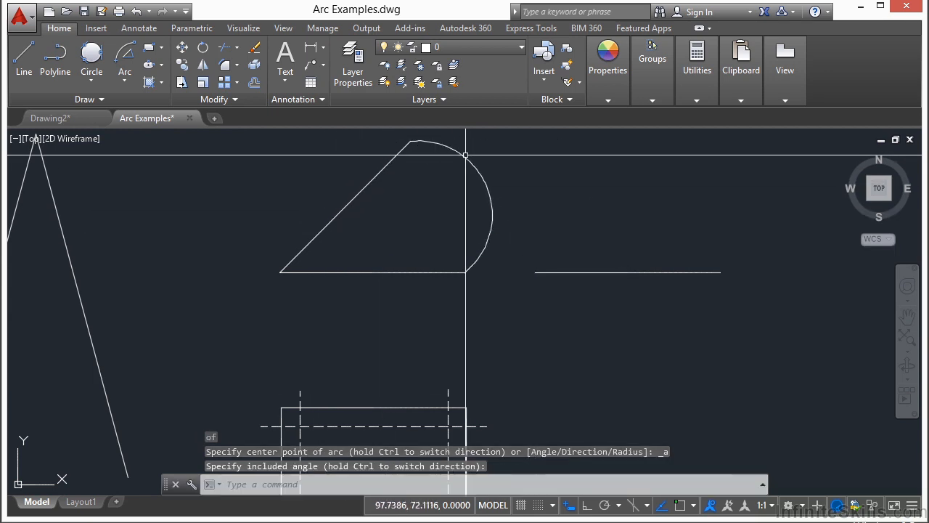
Try a Start, End, Radius arc between the same two endpoints, and erase the bulging arc already drawn there.
{"action": "scroll", "coordinate": [564, 248], "scroll_direction": "down", "scroll_amount": 2}
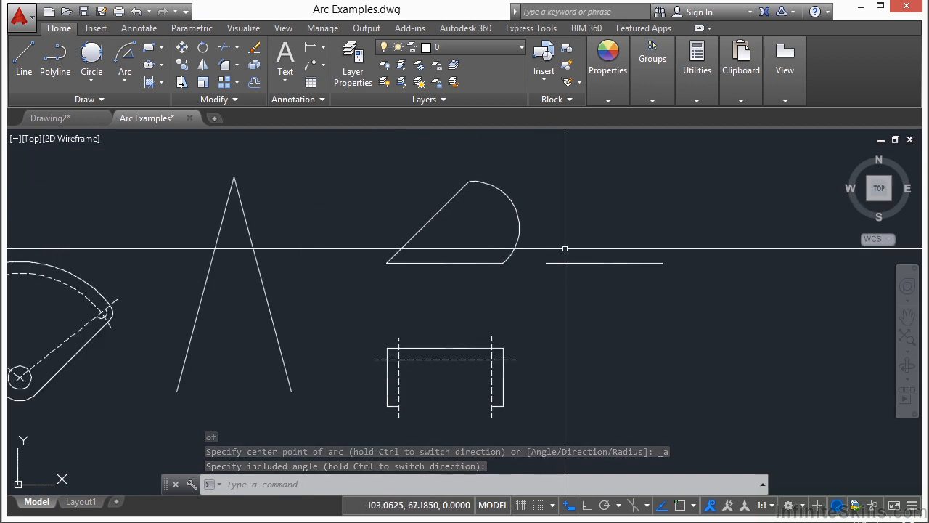
{"action": "left_click", "coordinate": [128, 79]}
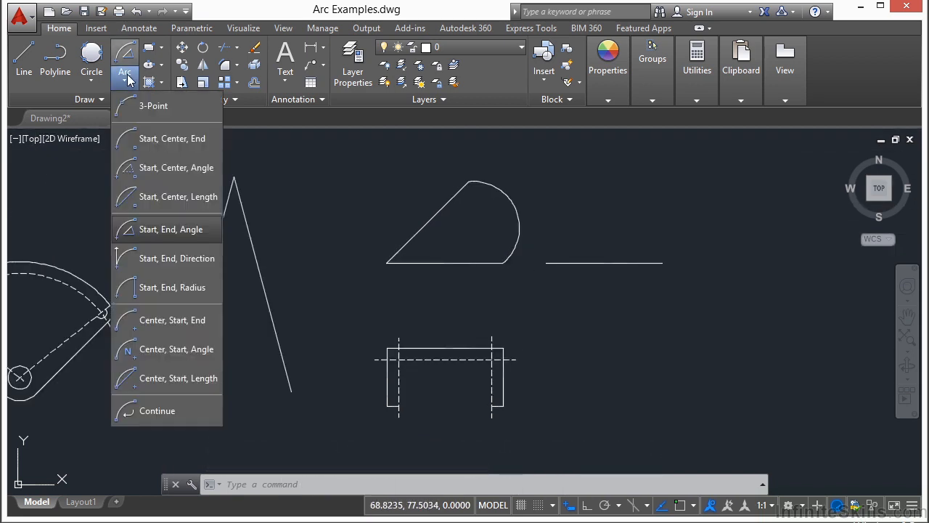
{"action": "left_click", "coordinate": [185, 289]}
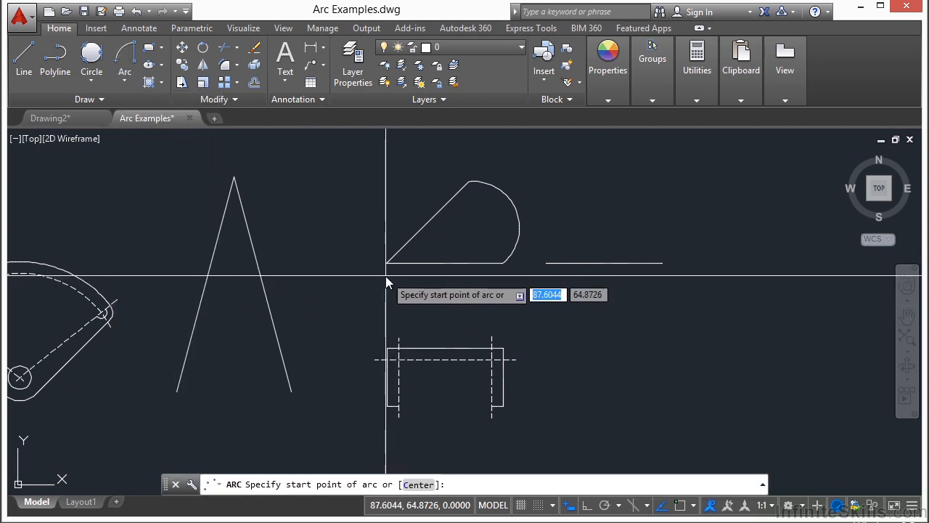
{"action": "type", "text": "end"}
{"action": "key", "text": "Return"}
{"action": "left_click", "coordinate": [486, 265]}
{"action": "type", "text": "end"}
{"action": "key", "text": "Return"}
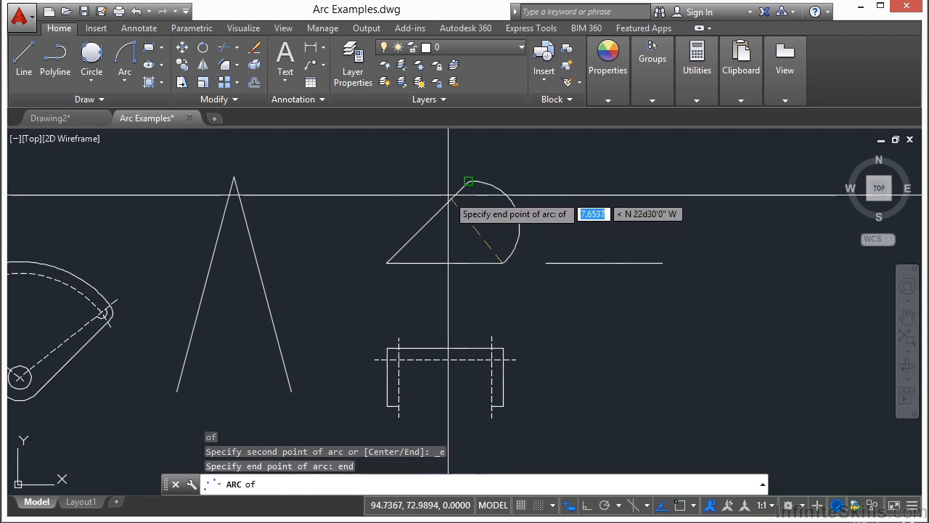
{"action": "left_click", "coordinate": [471, 181]}
{"action": "scroll", "coordinate": [511, 246], "scroll_direction": "up", "scroll_amount": 2}
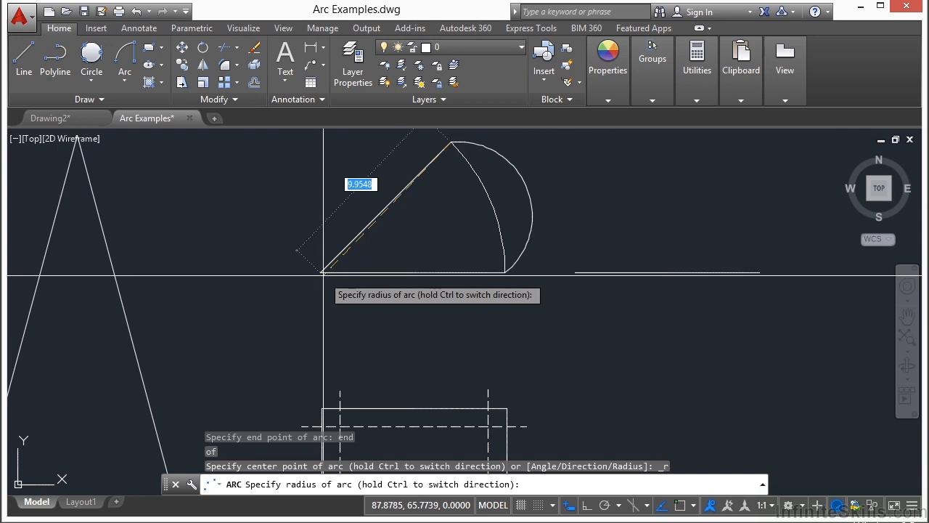
{"action": "key", "text": "Escape"}
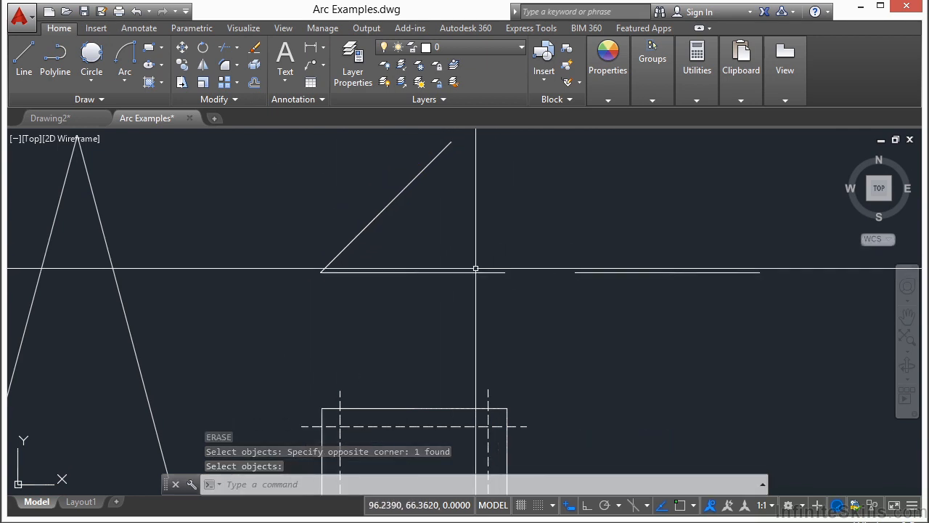
Check the length of the angle shape's horizontal line from its right end grip, and clear the selection.
{"action": "key", "text": "Return"}
{"action": "left_click", "coordinate": [467, 272]}
{"action": "mouse_move", "coordinate": [505, 273]}
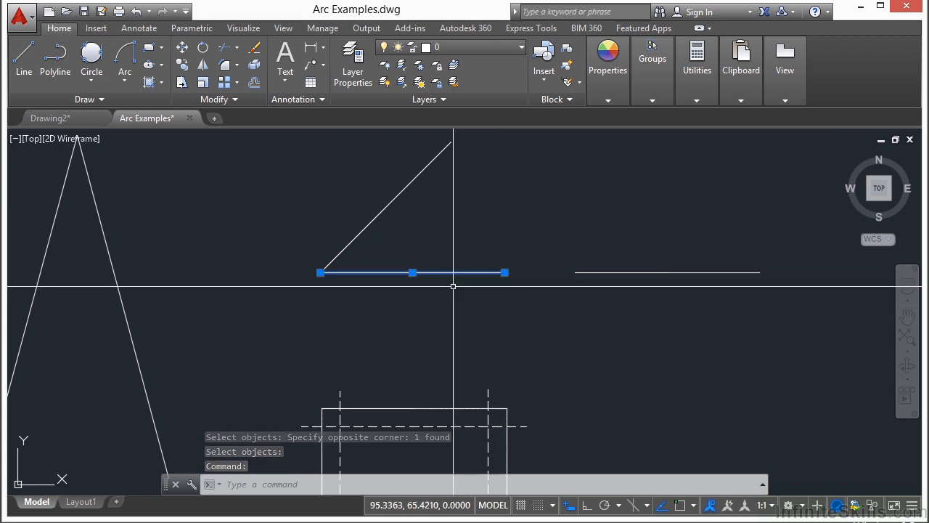
{"action": "key", "text": "Escape"}
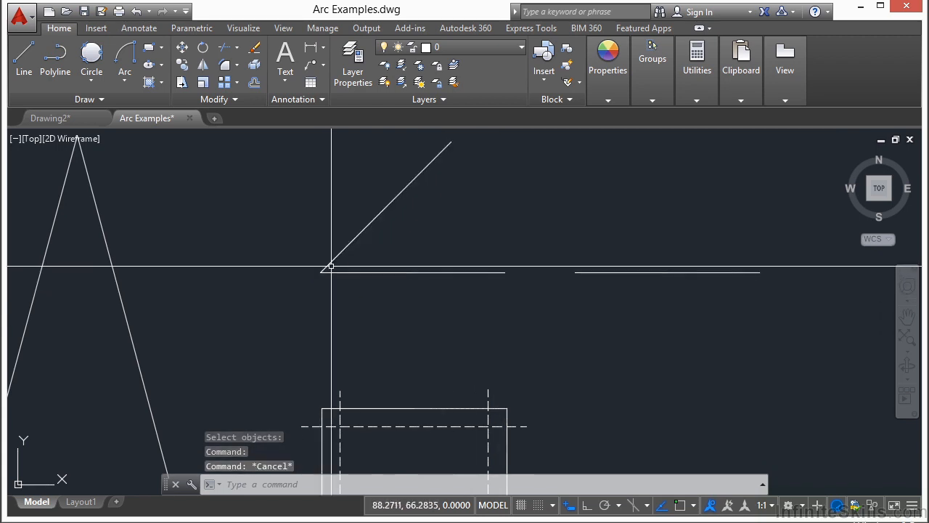
Draw a Start, End, Radius arc from the horizontal line's right endpoint to the slanted line's upper endpoint, with radius 10.
{"action": "left_click", "coordinate": [126, 83]}
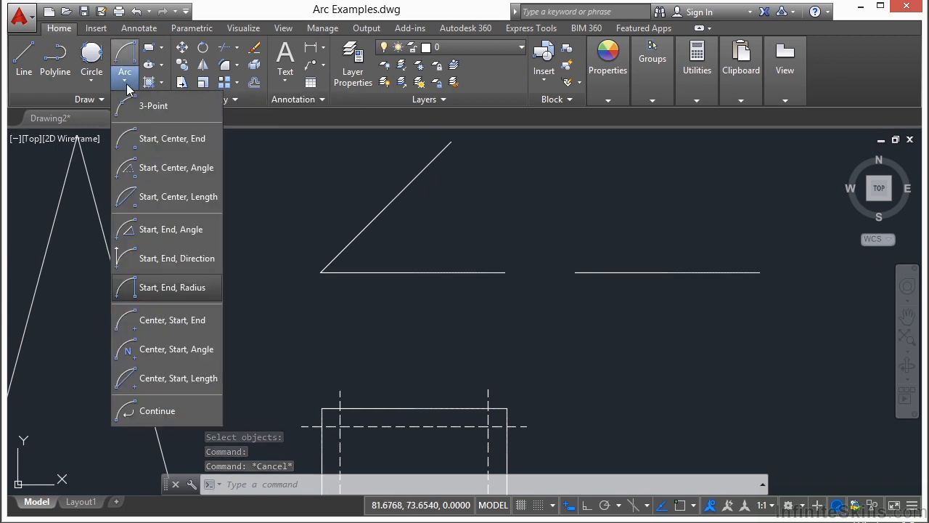
{"action": "left_click", "coordinate": [193, 290]}
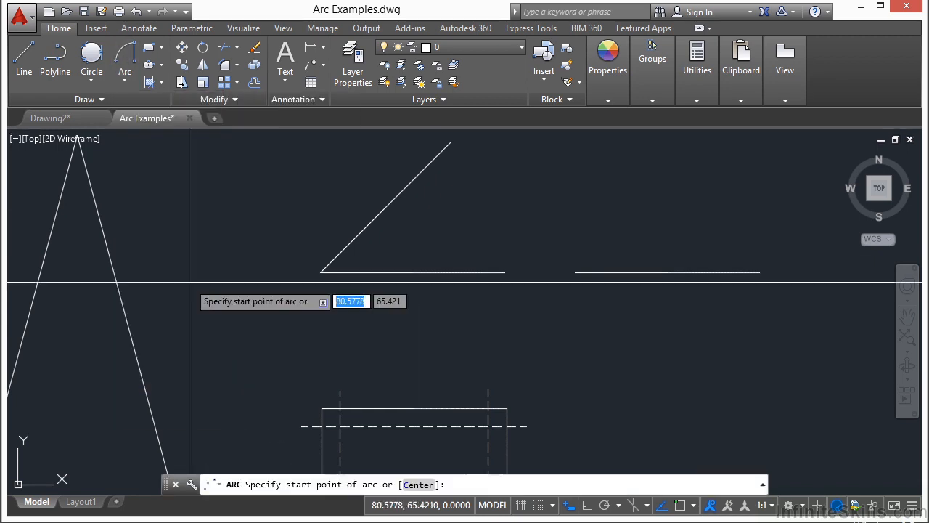
{"action": "key", "text": "Return"}
{"action": "left_click", "coordinate": [447, 275]}
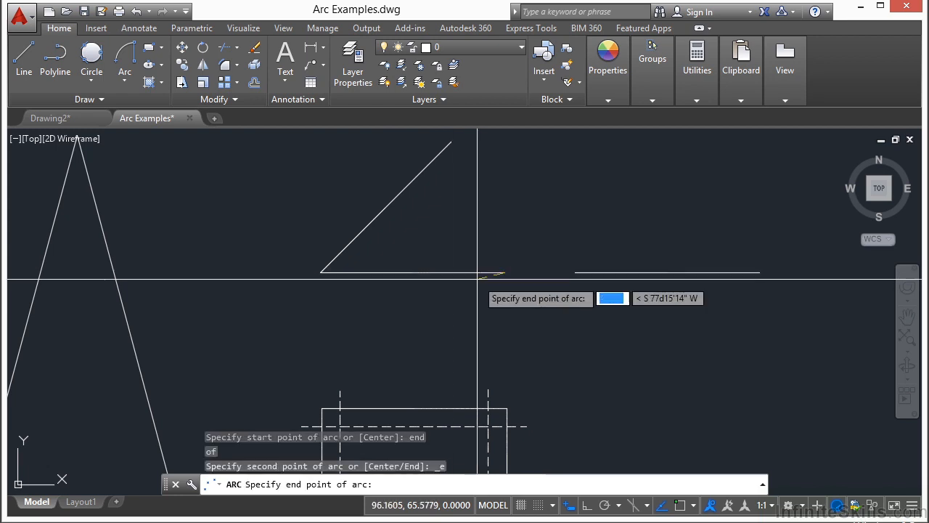
{"action": "type", "text": "end"}
{"action": "key", "text": "Return"}
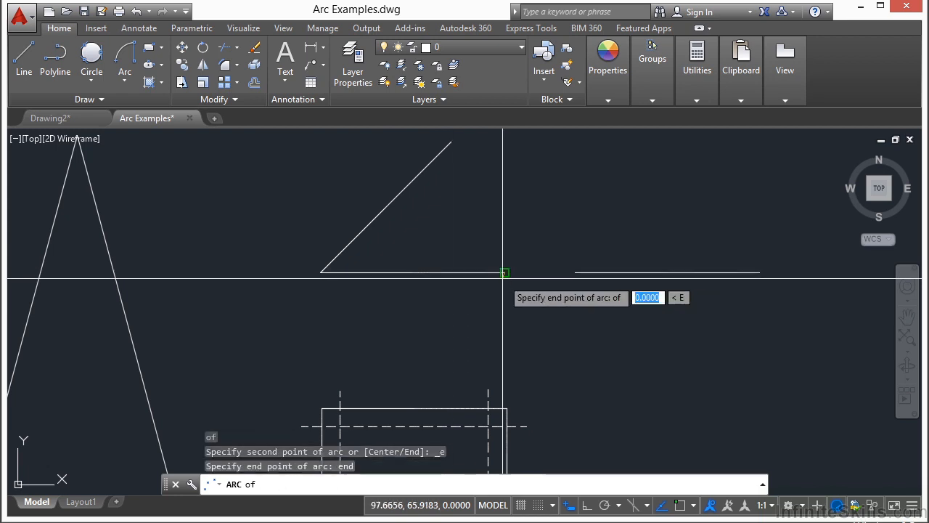
{"action": "left_click", "coordinate": [450, 143]}
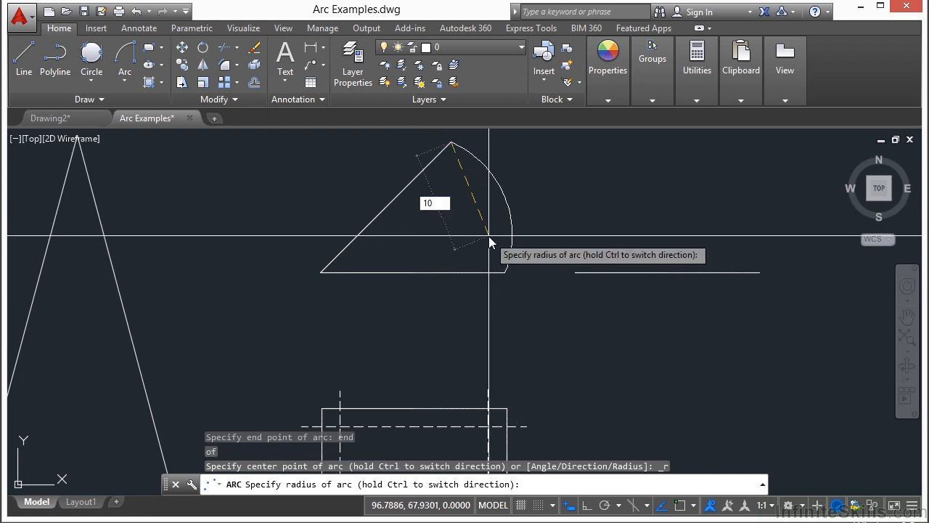
{"action": "key", "text": "Return"}
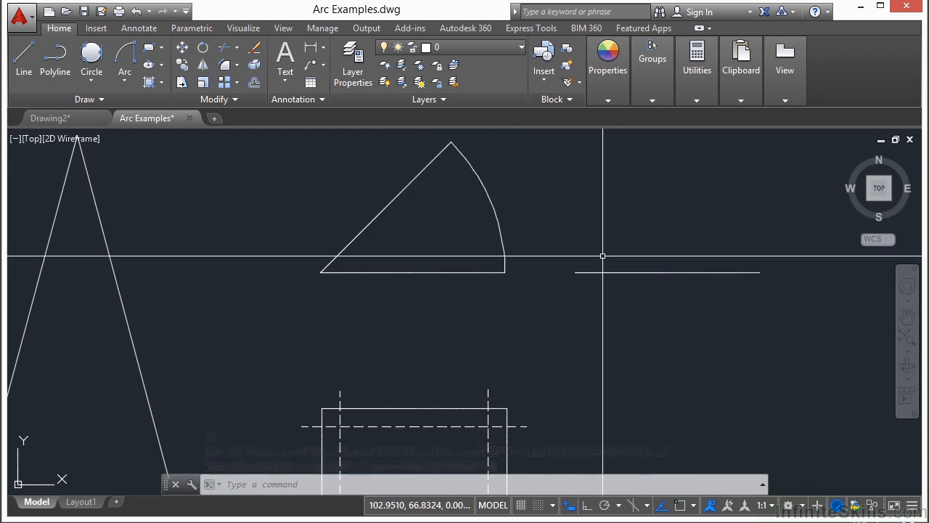
Start a Center, Start, End arc centred on the apex of the two slanted legs, starting at the right leg's lower endpoint.
{"action": "scroll", "coordinate": [597, 248], "scroll_direction": "down", "scroll_amount": 4}
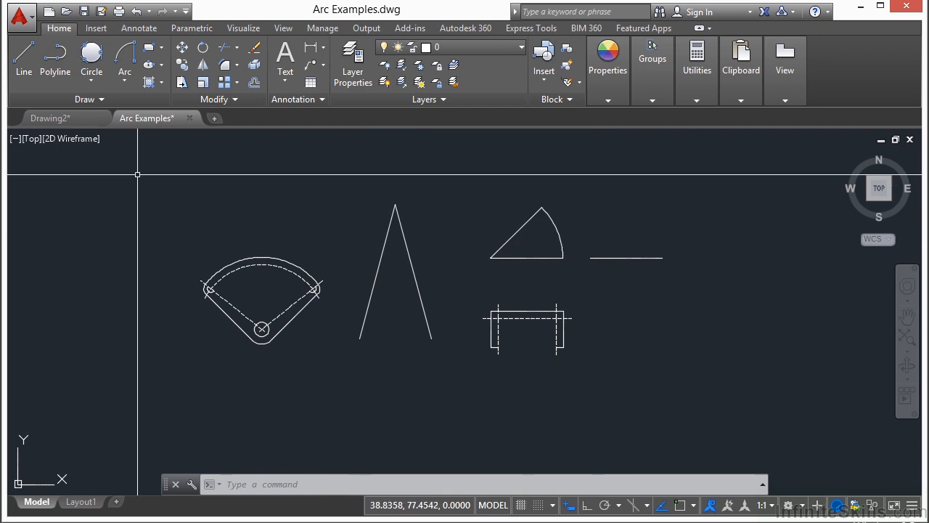
{"action": "left_click", "coordinate": [125, 82]}
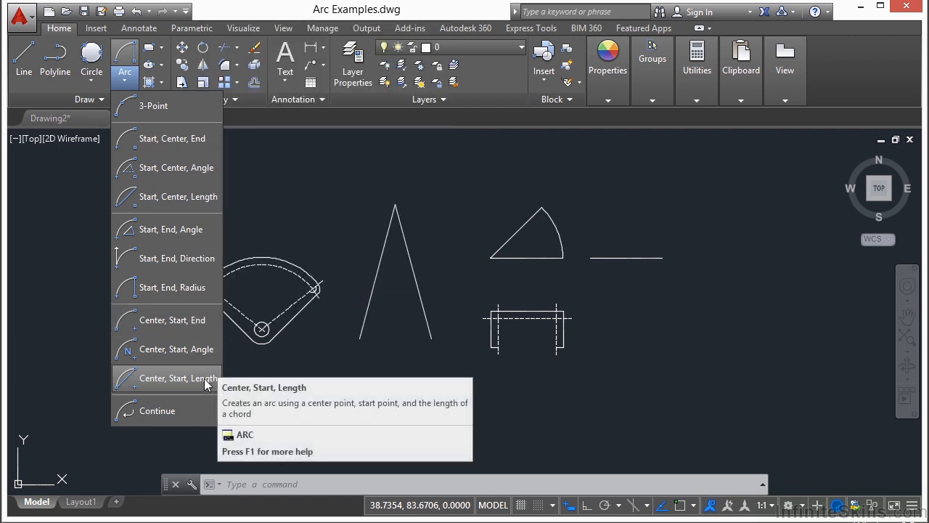
{"action": "left_click", "coordinate": [173, 322]}
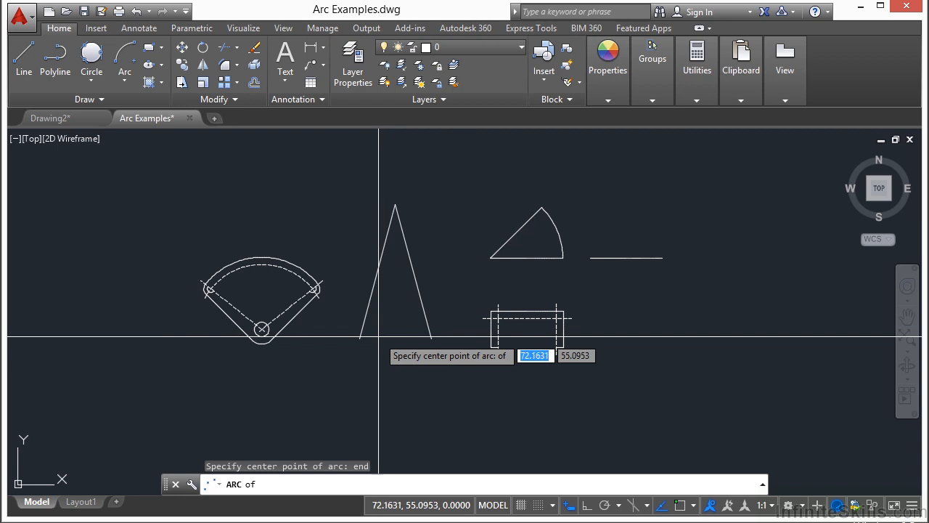
{"action": "scroll", "coordinate": [382, 202], "scroll_direction": "up", "scroll_amount": 2}
{"action": "left_click", "coordinate": [403, 215]}
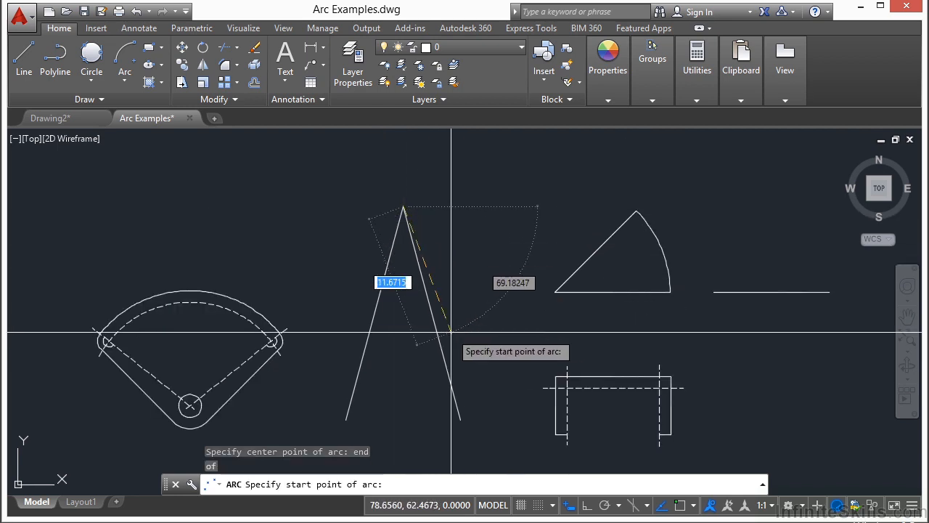
{"action": "type", "text": "end"}
{"action": "key", "text": "Return"}
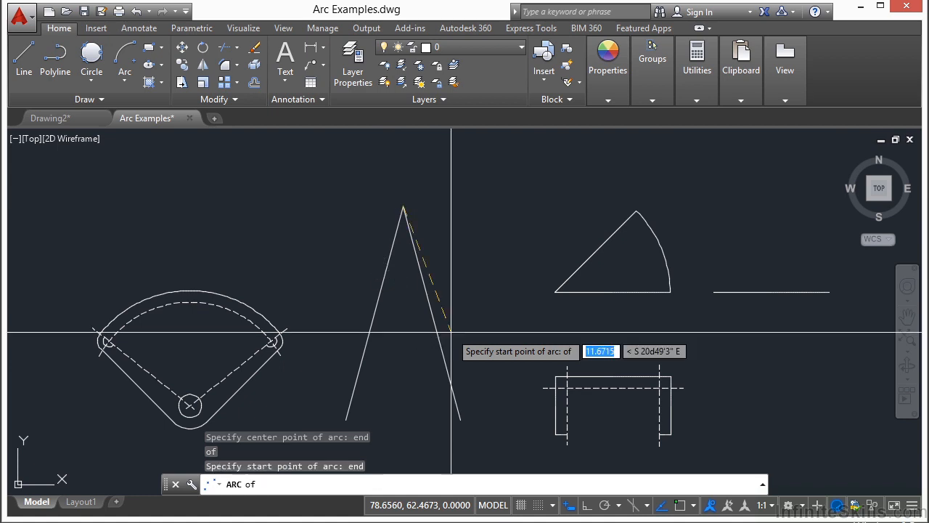
{"action": "left_click", "coordinate": [461, 420]}
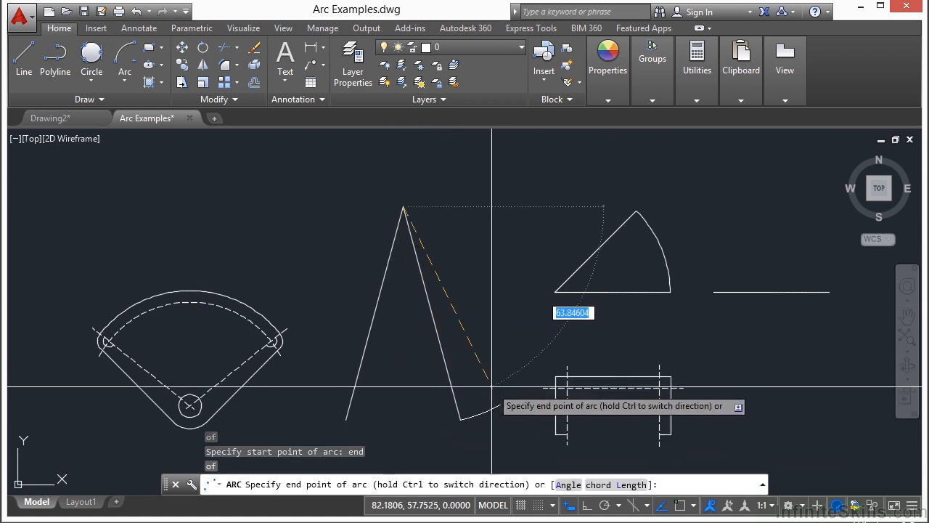
Snap the arc's end to the left leg's lower endpoint so it closes the open bottom between the two legs.
{"action": "scroll", "coordinate": [541, 372], "scroll_direction": "down", "scroll_amount": 2}
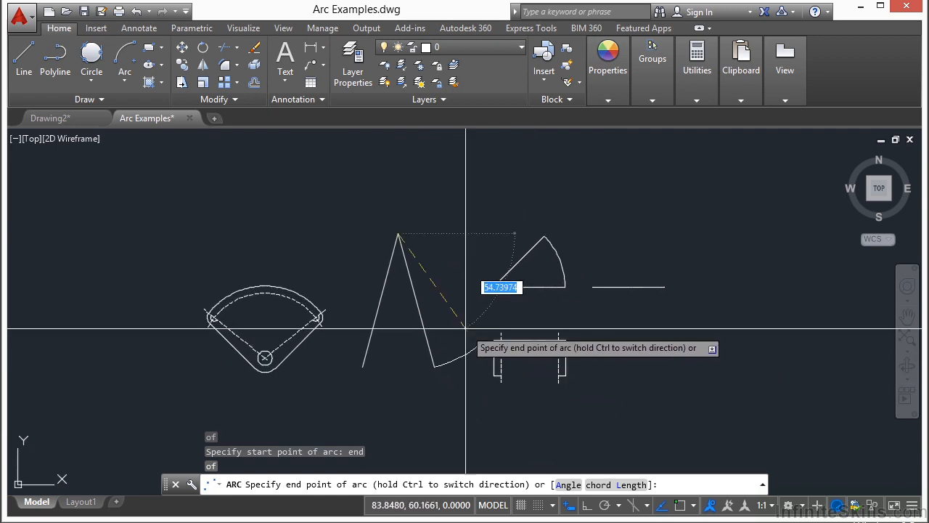
{"action": "scroll", "coordinate": [454, 345], "scroll_direction": "up", "scroll_amount": 2}
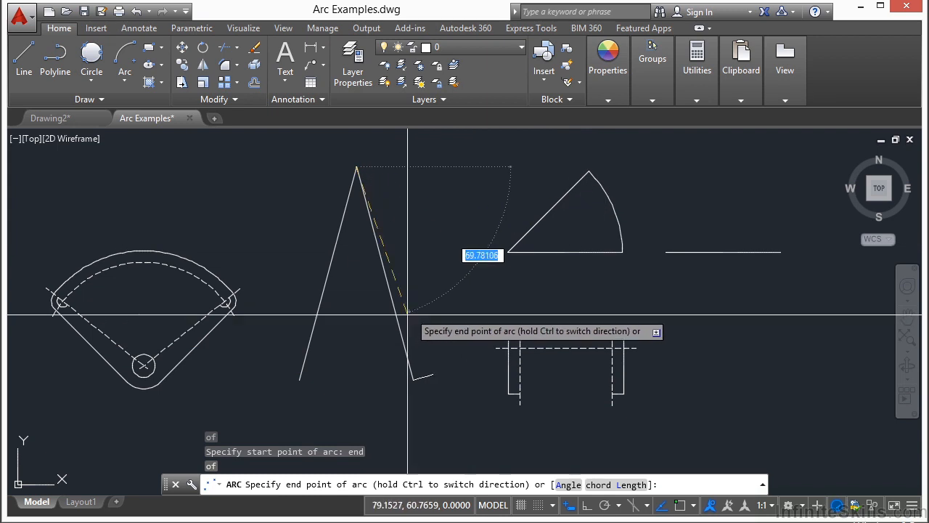
{"action": "scroll", "coordinate": [447, 378], "scroll_direction": "down", "scroll_amount": 2}
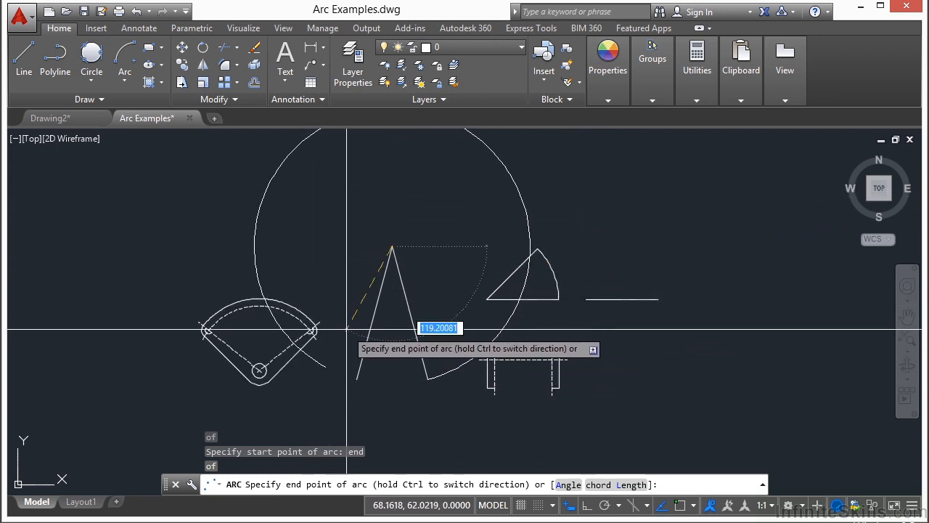
{"action": "middle_click_drag", "start_coordinate": [367, 374], "coordinate": [411, 414]}
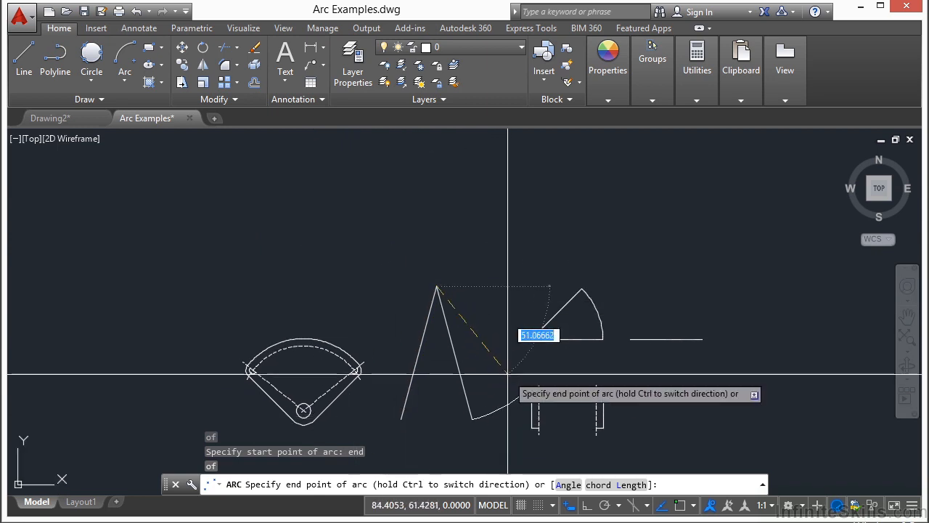
{"action": "middle_click_drag", "start_coordinate": [511, 385], "coordinate": [485, 321]}
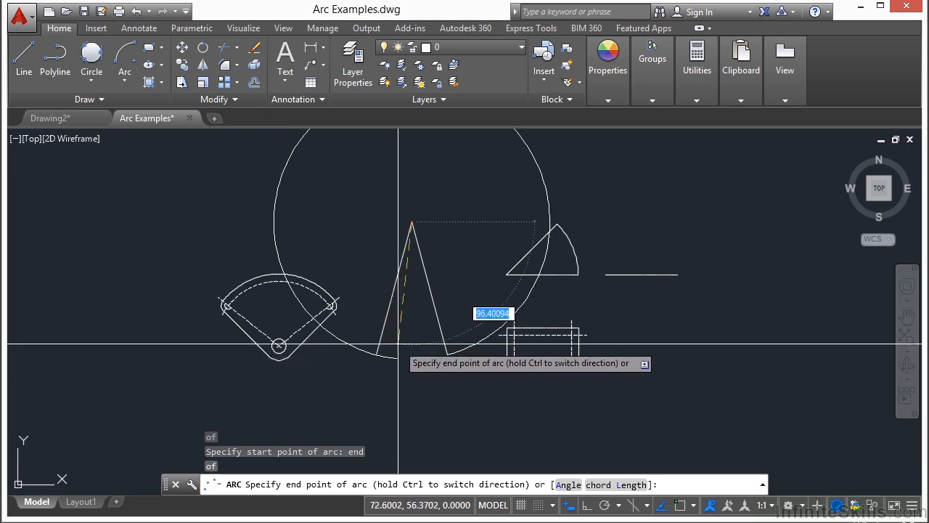
{"action": "key", "text": "Return"}
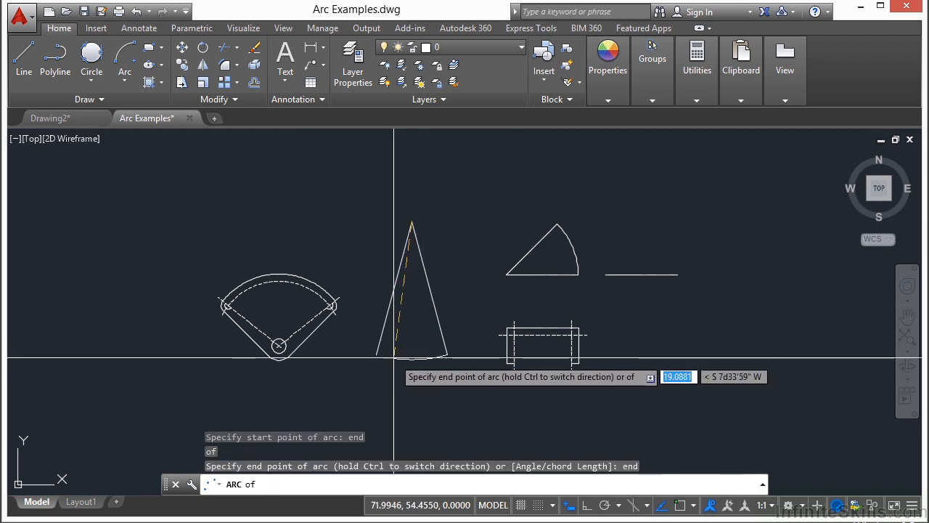
{"action": "left_click", "coordinate": [376, 354]}
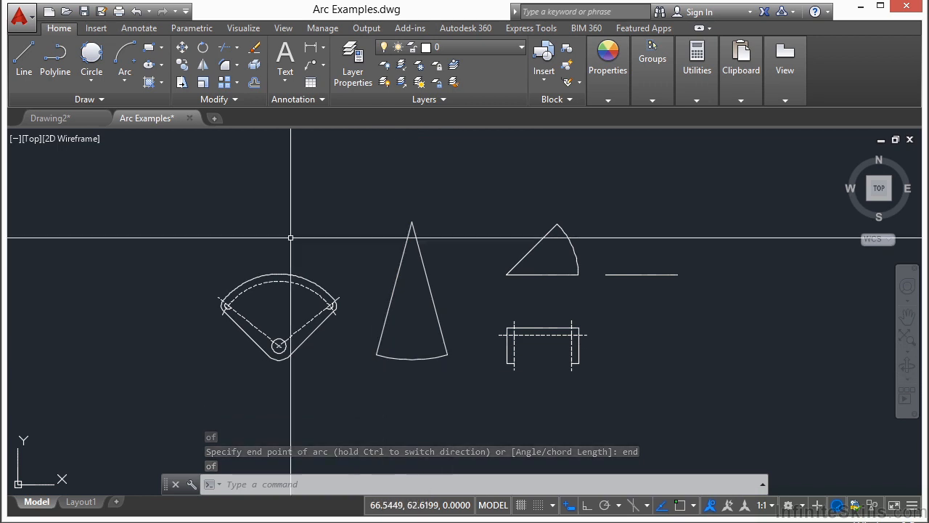
{"action": "left_click", "coordinate": [127, 77]}
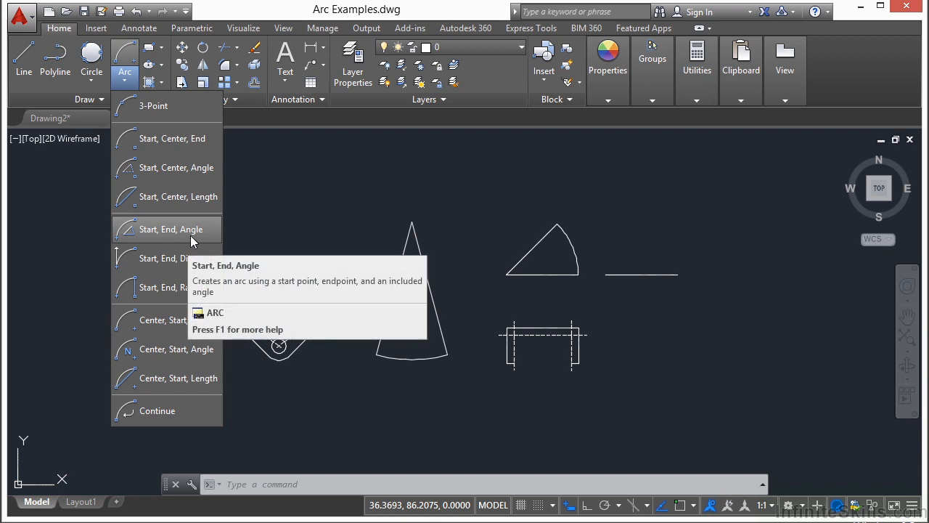
{"action": "left_click", "coordinate": [300, 206]}
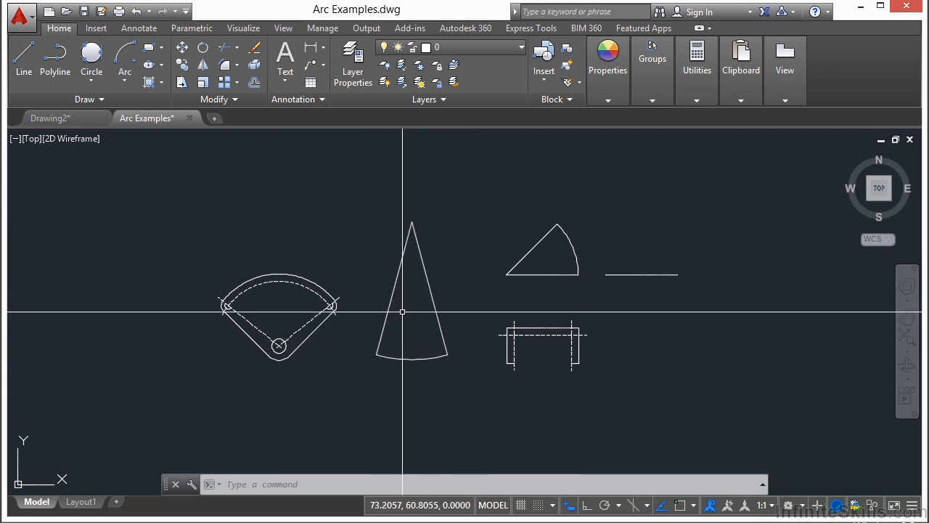
{"action": "left_click", "coordinate": [91, 80]}
{"action": "left_click", "coordinate": [124, 80]}
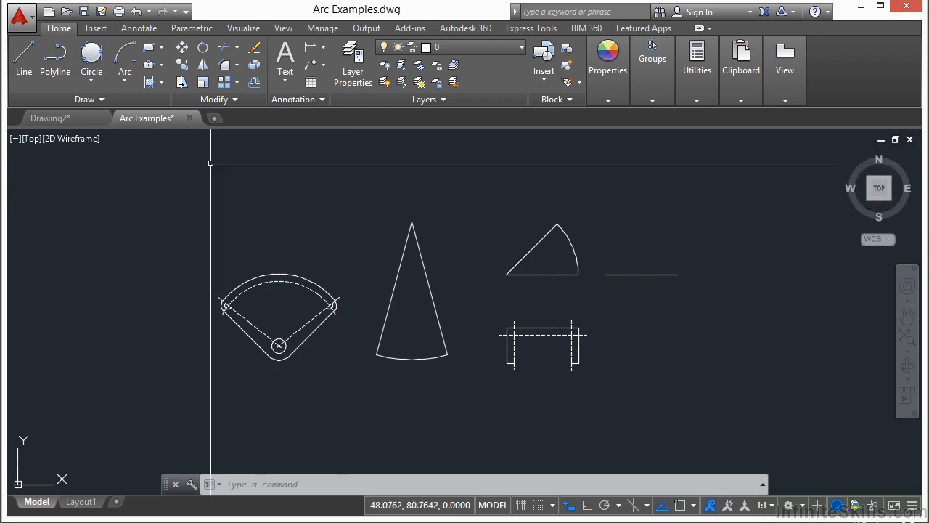
Draw a freehand three-point arc bulging upward in the empty area above the fan-shaped part.
{"action": "type", "text": "a"}
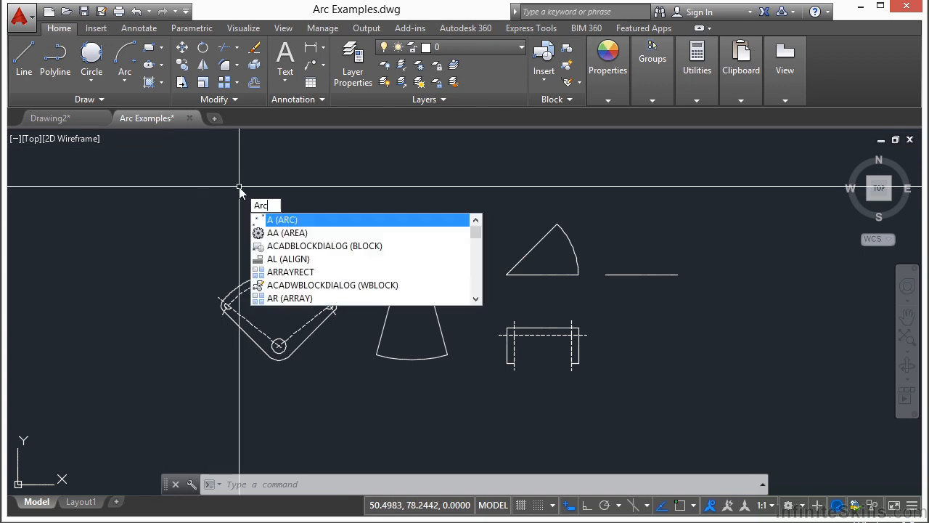
{"action": "key", "text": "Return"}
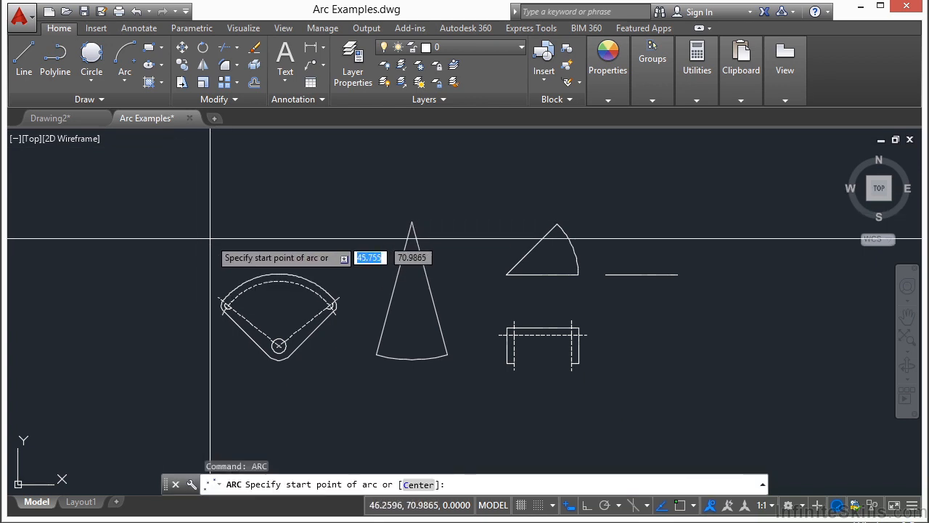
{"action": "left_click", "coordinate": [187, 230]}
{"action": "left_click", "coordinate": [238, 192]}
{"action": "left_click", "coordinate": [303, 224]}
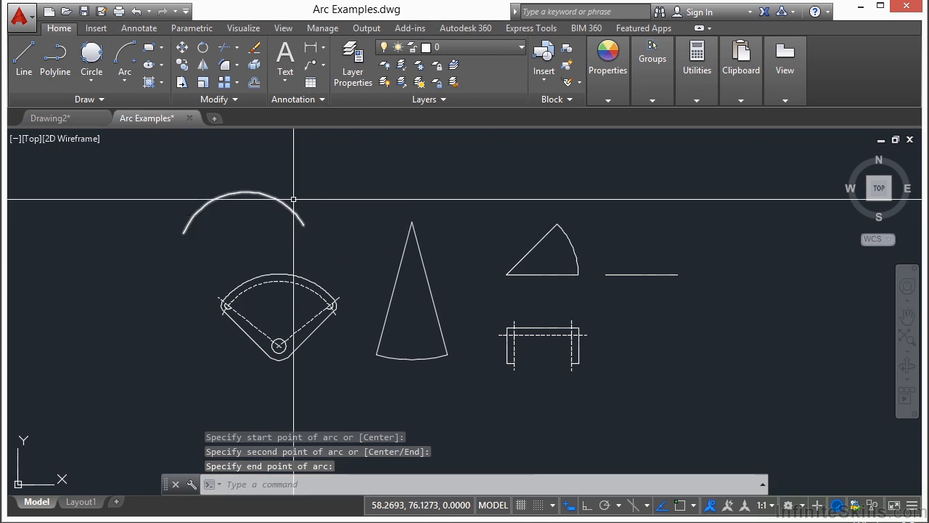
Add a tangent arc with the Continue option from the three-point arc's end, curving below and back up to its right.
{"action": "scroll", "coordinate": [272, 176], "scroll_direction": "up", "scroll_amount": 2}
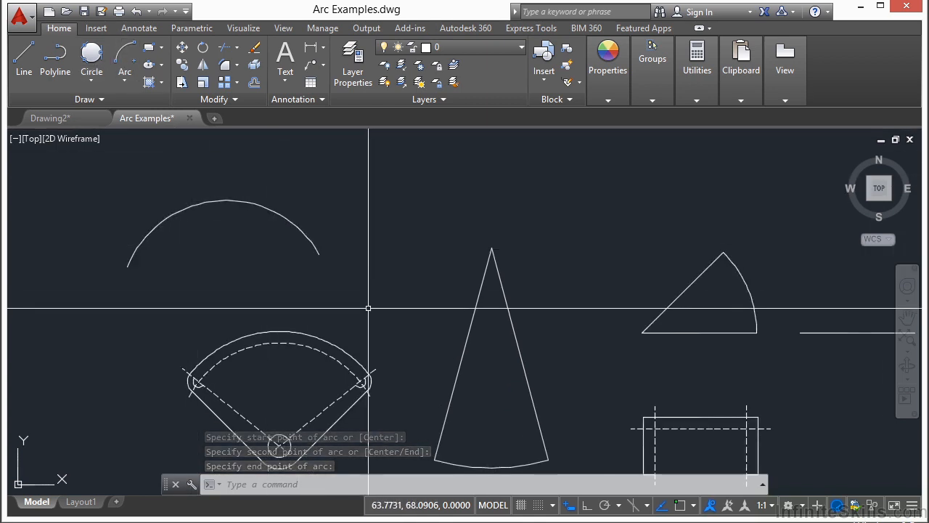
{"action": "left_click", "coordinate": [125, 80]}
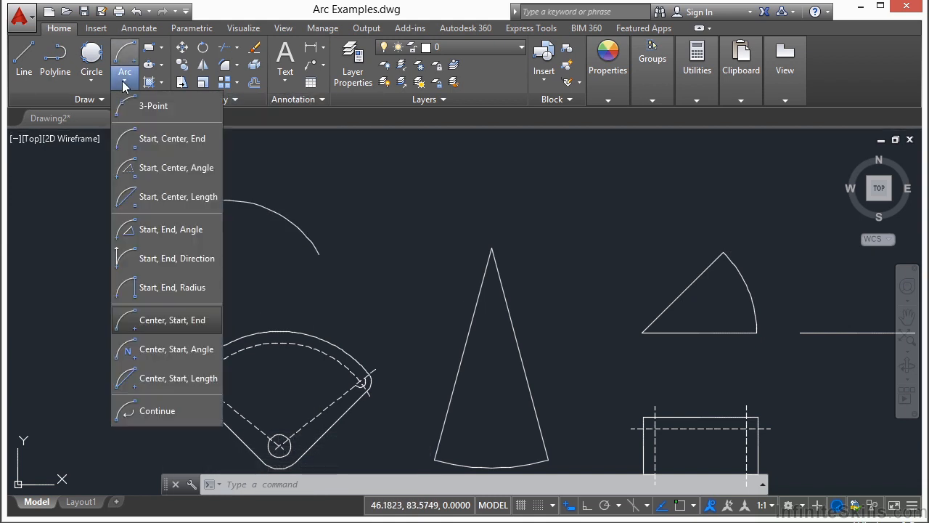
{"action": "left_click", "coordinate": [160, 411]}
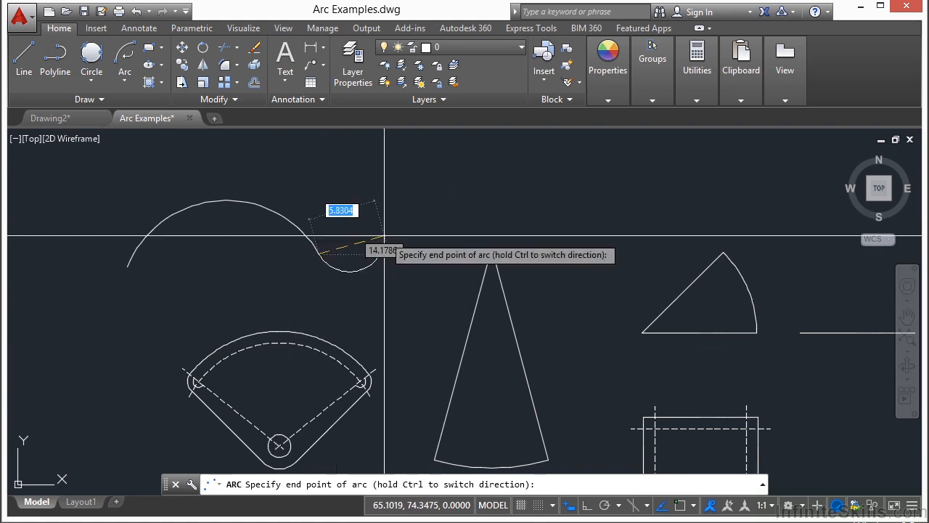
{"action": "left_click", "coordinate": [387, 223]}
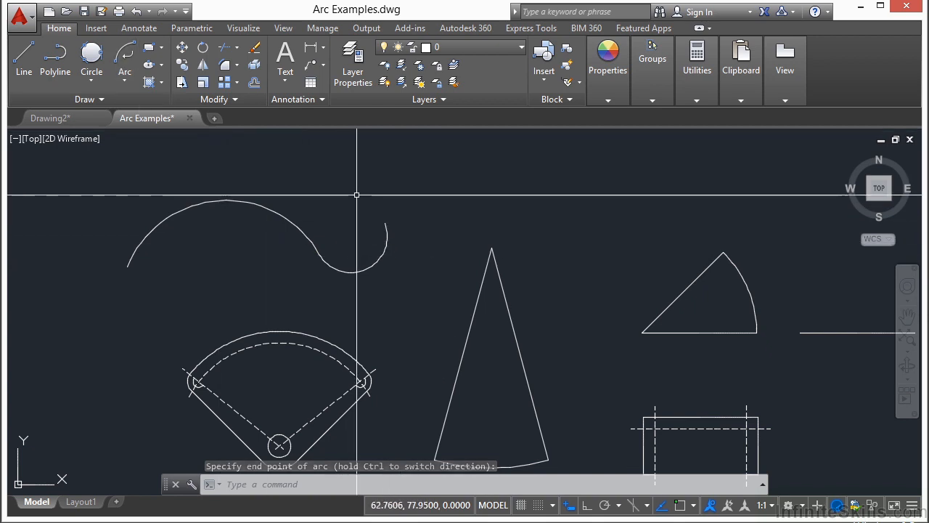
{"action": "key", "text": "Return"}
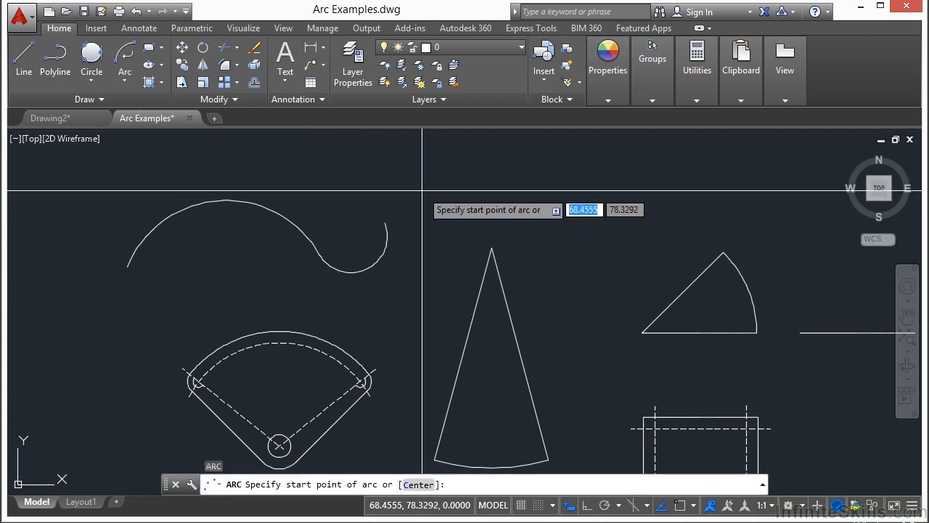
{"action": "left_click", "coordinate": [482, 208]}
{"action": "left_click", "coordinate": [524, 179]}
{"action": "key", "text": "Escape"}
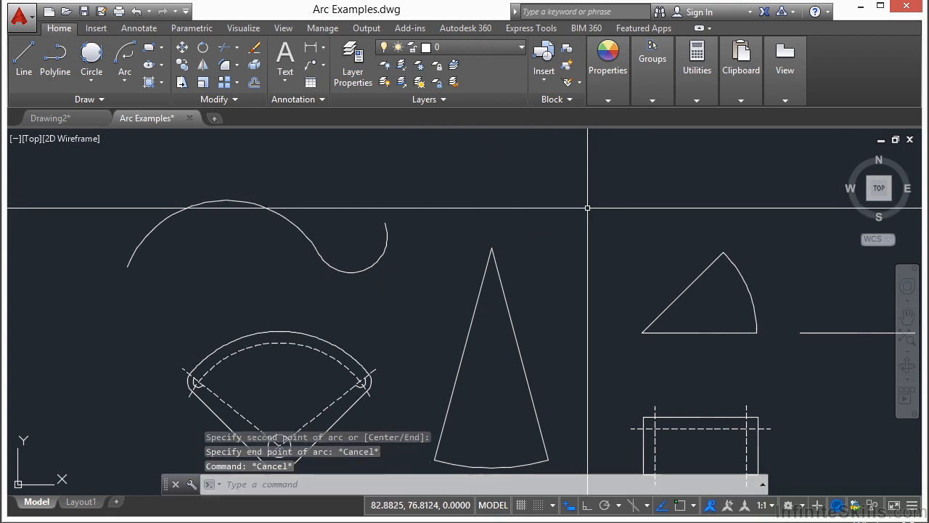
Add another Continue arc from the last arc's end, curling over to the left to form a hook.
{"action": "left_click", "coordinate": [123, 82]}
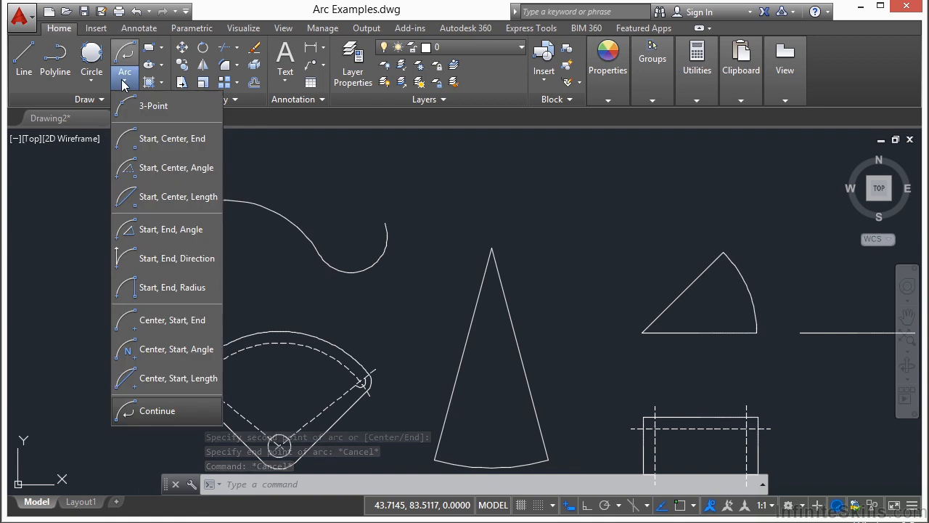
{"action": "left_click", "coordinate": [157, 411]}
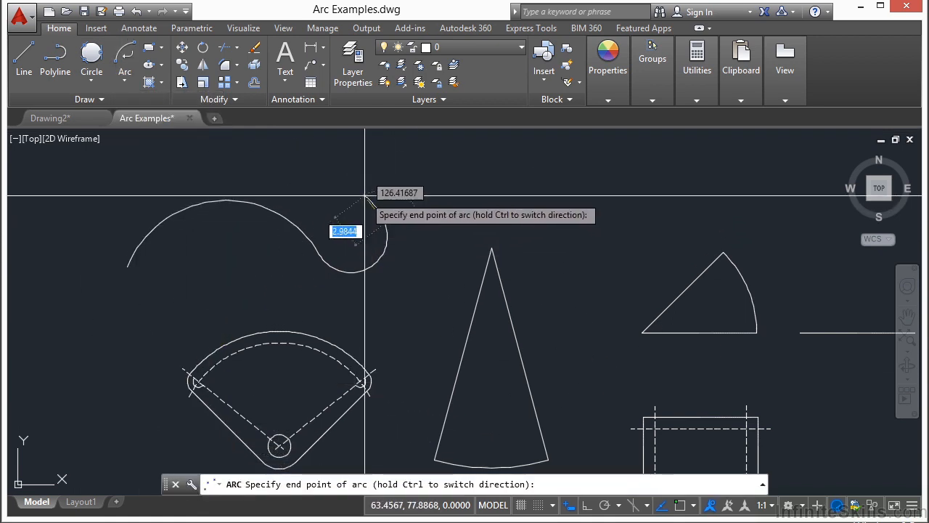
{"action": "left_click", "coordinate": [341, 214]}
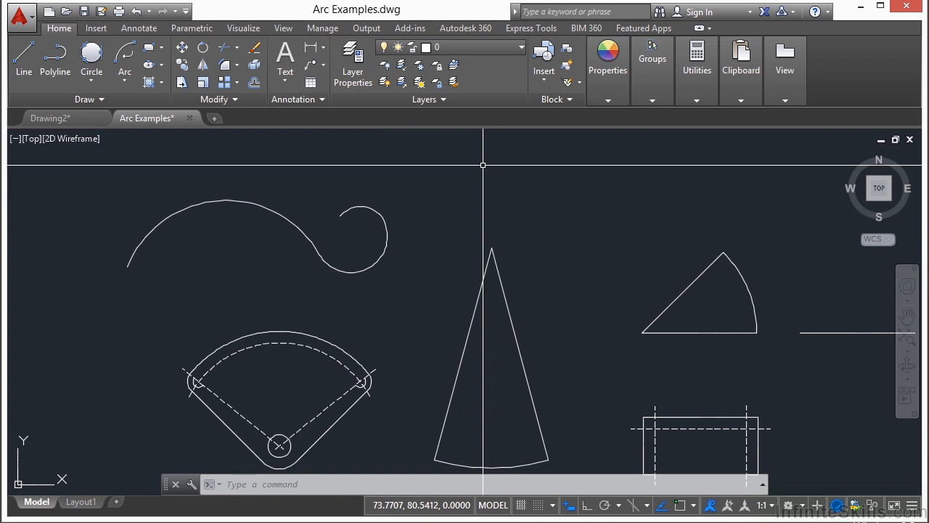
{"action": "scroll", "coordinate": [143, 219], "scroll_direction": "down", "scroll_amount": 2}
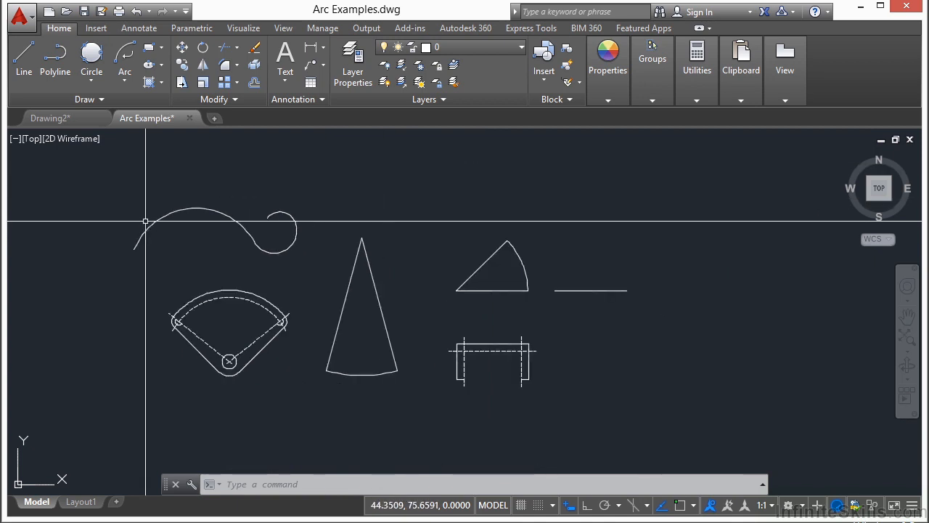